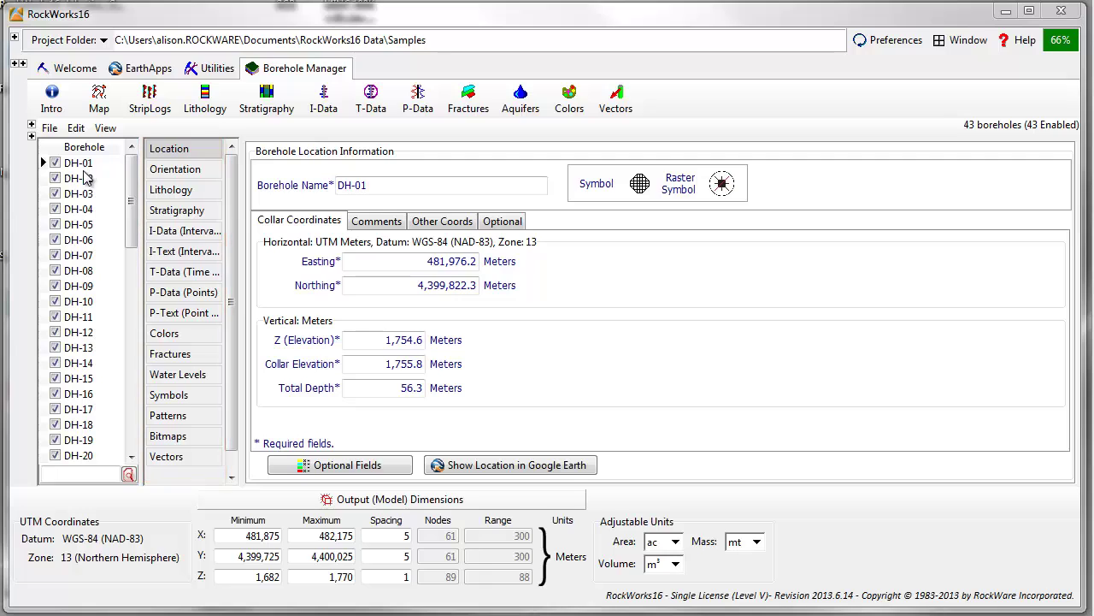
Review DH-02's orientation, lithology, stratigraphy and I-Data intervals, then show the Project Manager file tree.
click(79, 179)
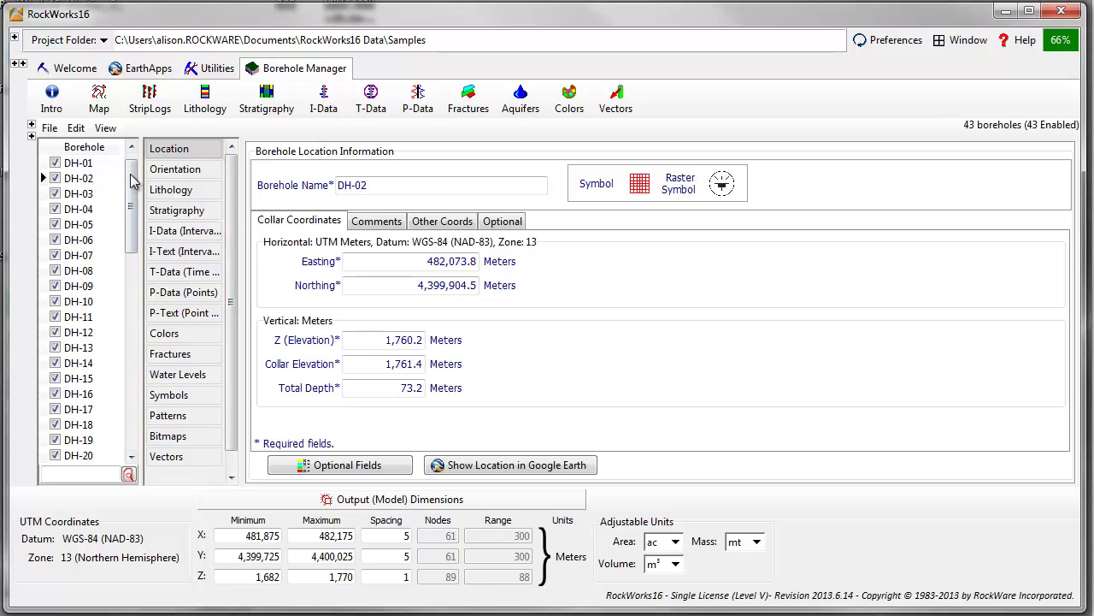
click(175, 169)
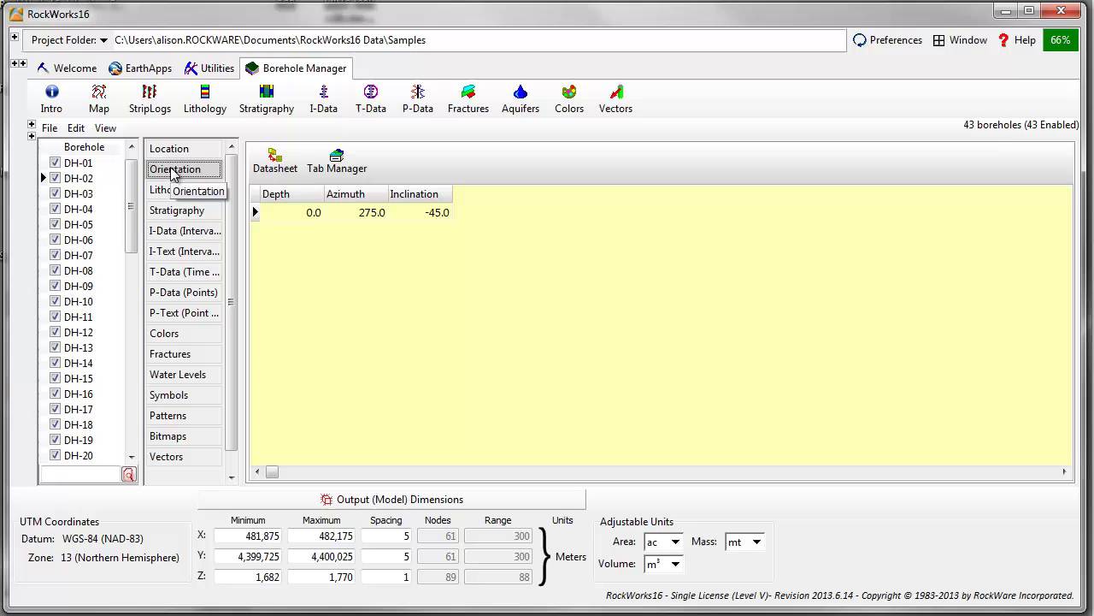
click(174, 192)
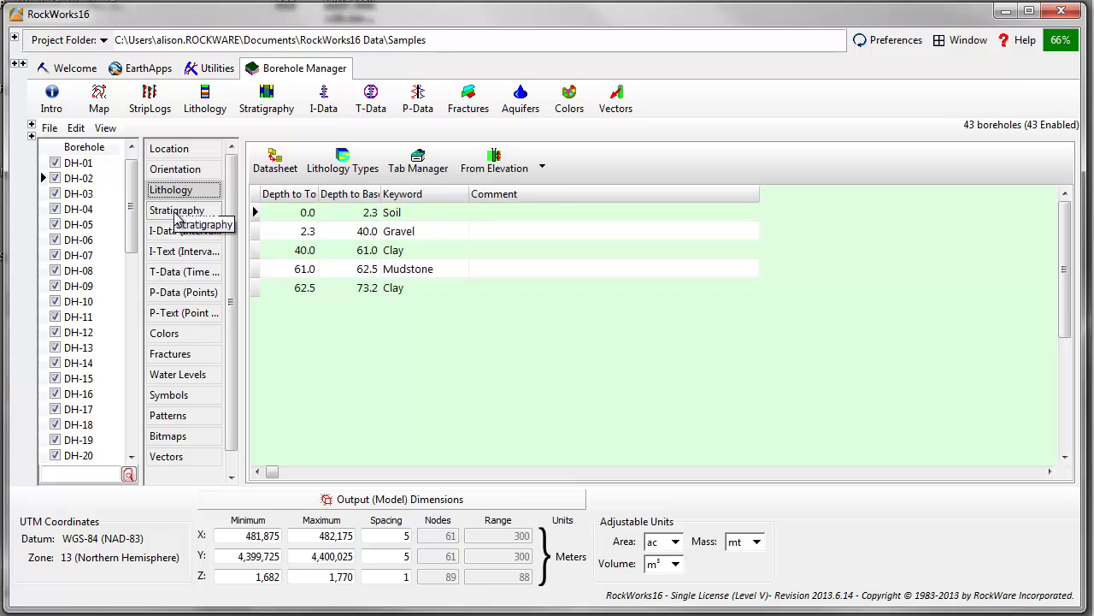
click(177, 214)
click(181, 232)
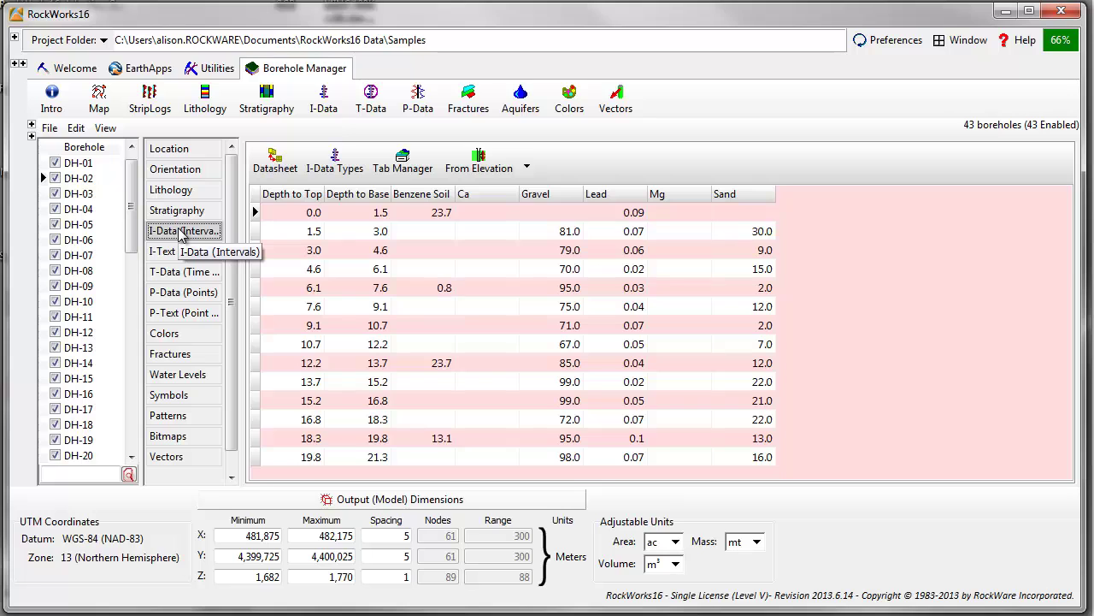
click(23, 65)
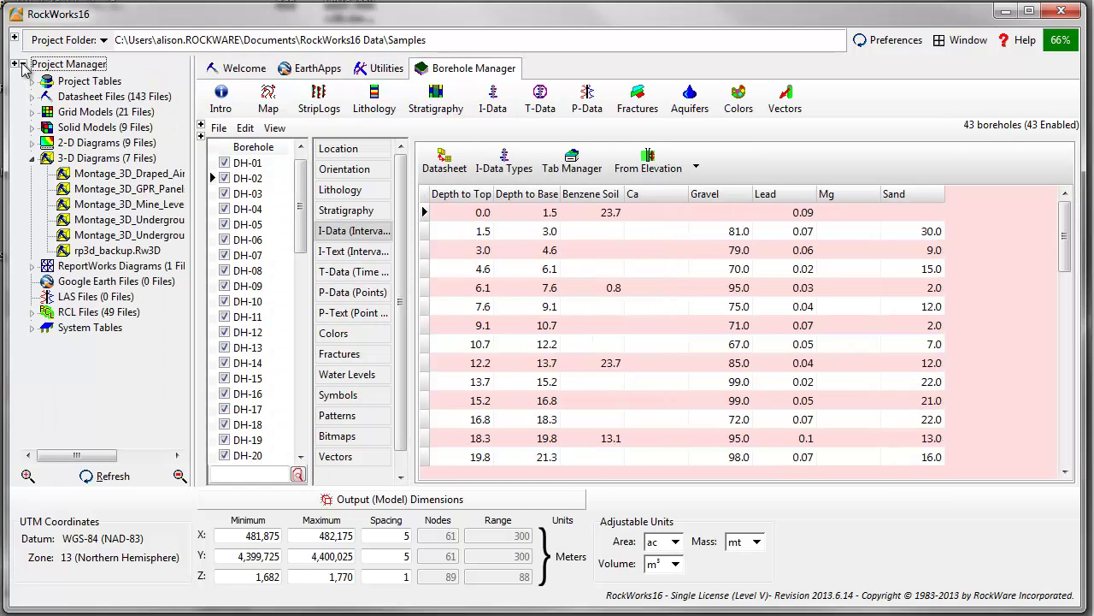
click(31, 113)
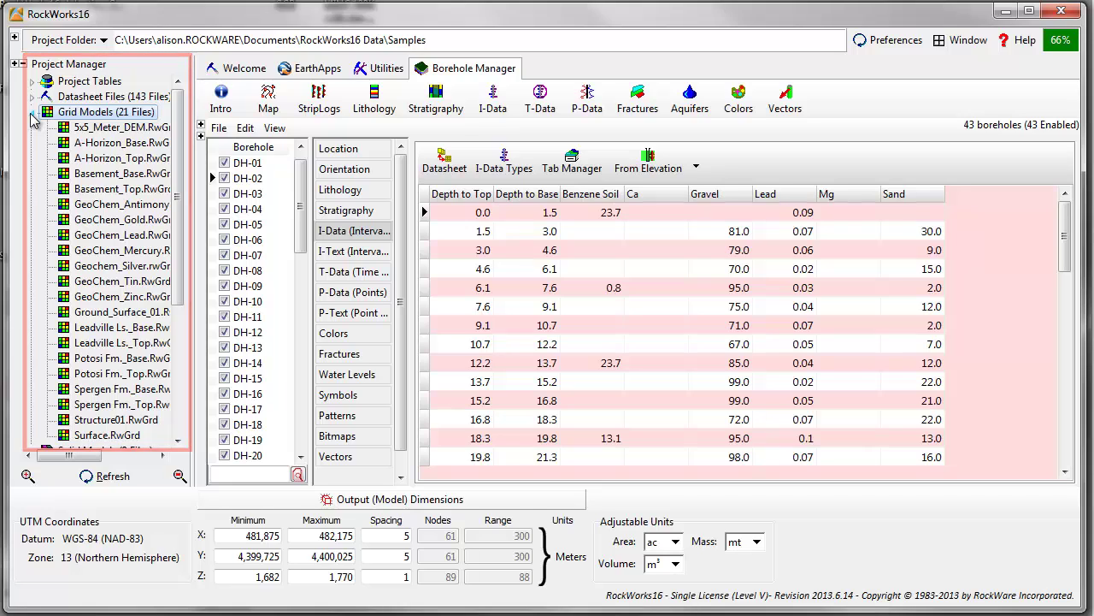
click(31, 112)
click(32, 127)
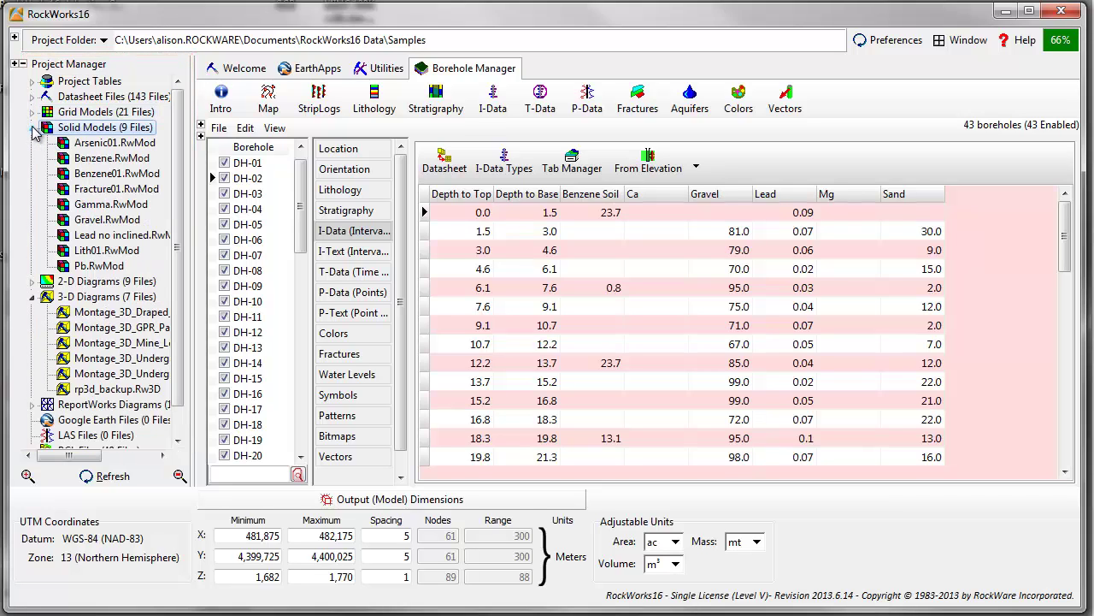
click(33, 128)
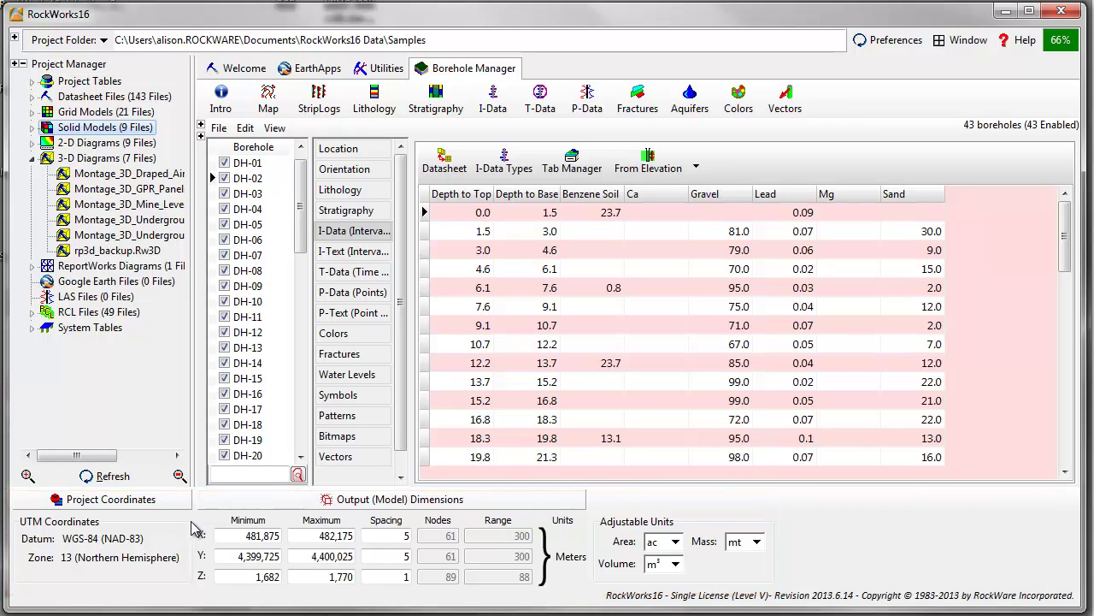
Start a borehole location map with log traces and elevation labels alongside symbols and IDs.
click(269, 101)
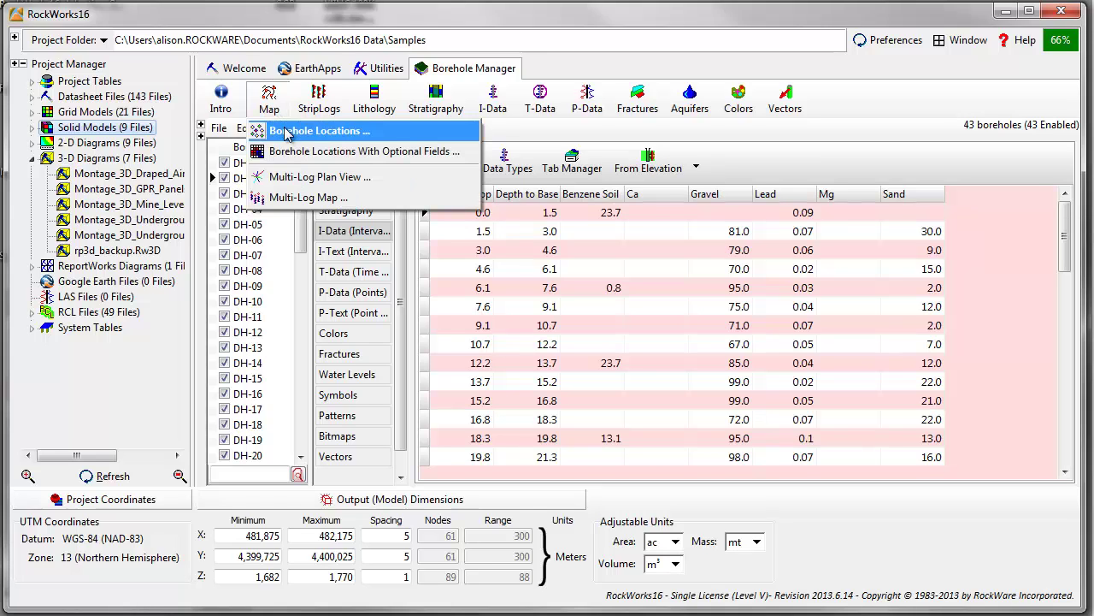
click(286, 134)
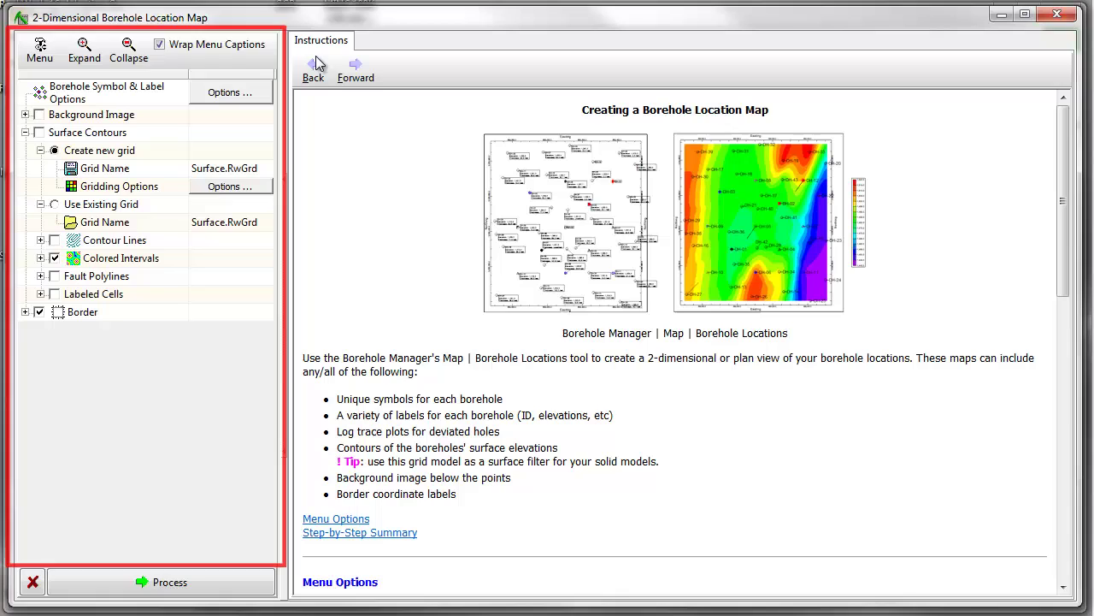
click(229, 93)
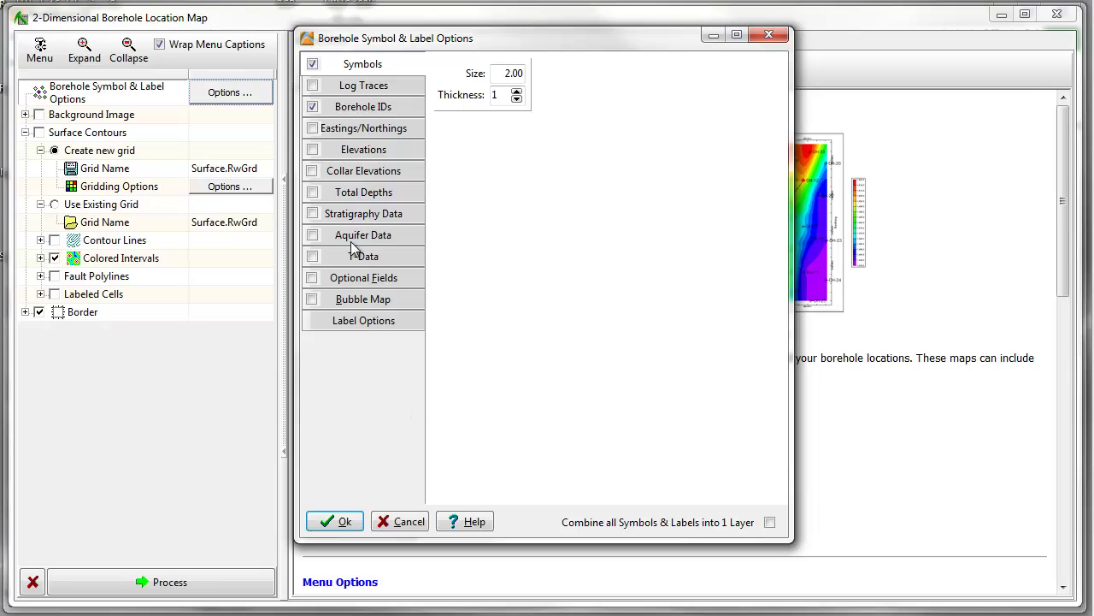
click(312, 86)
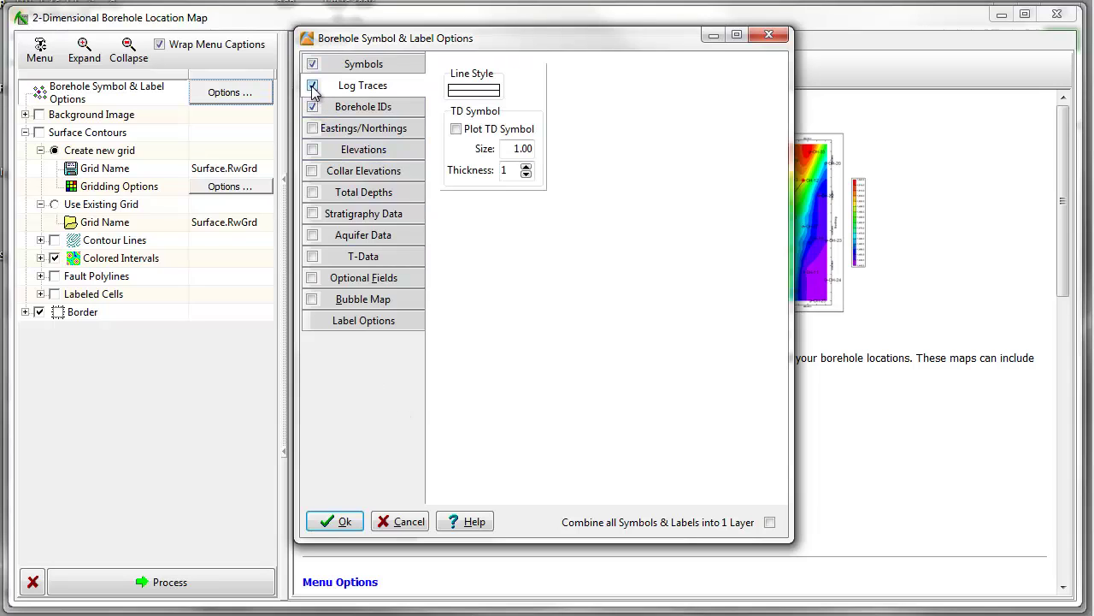
click(374, 108)
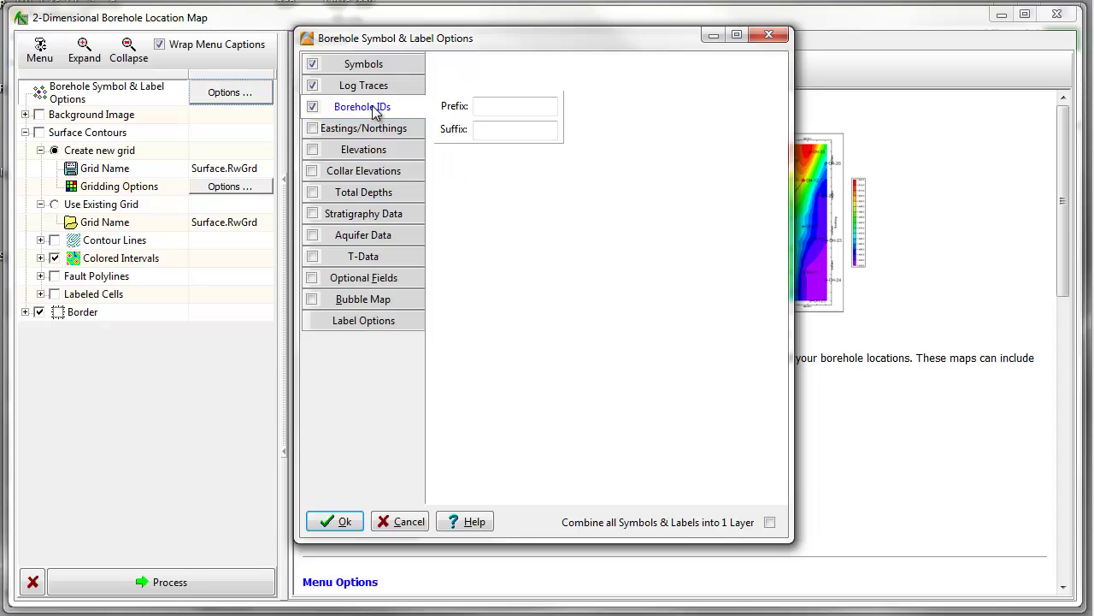
click(313, 150)
click(354, 149)
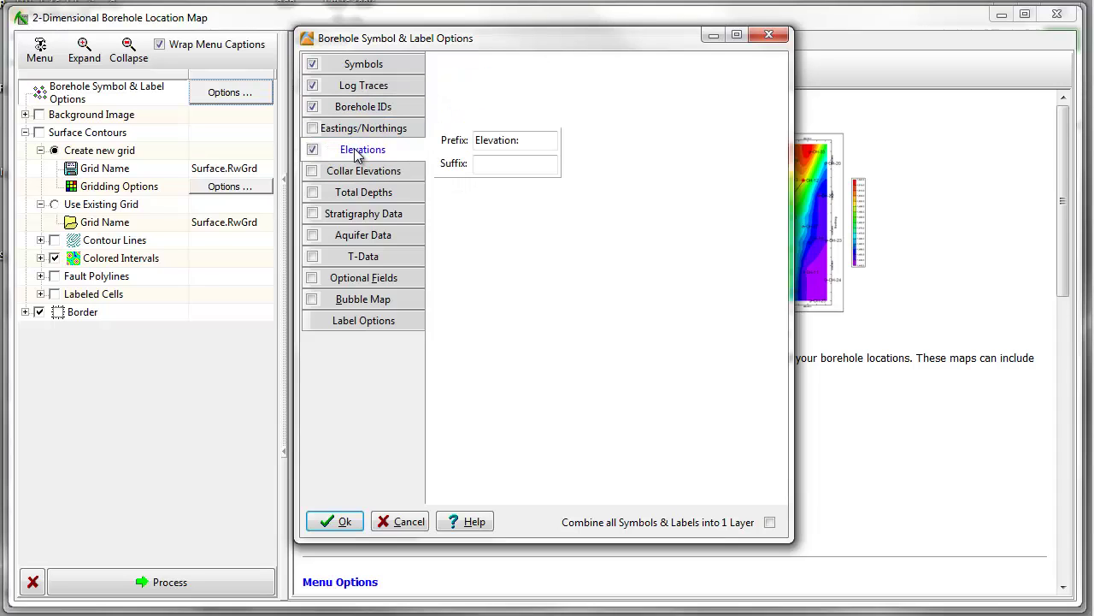
click(345, 524)
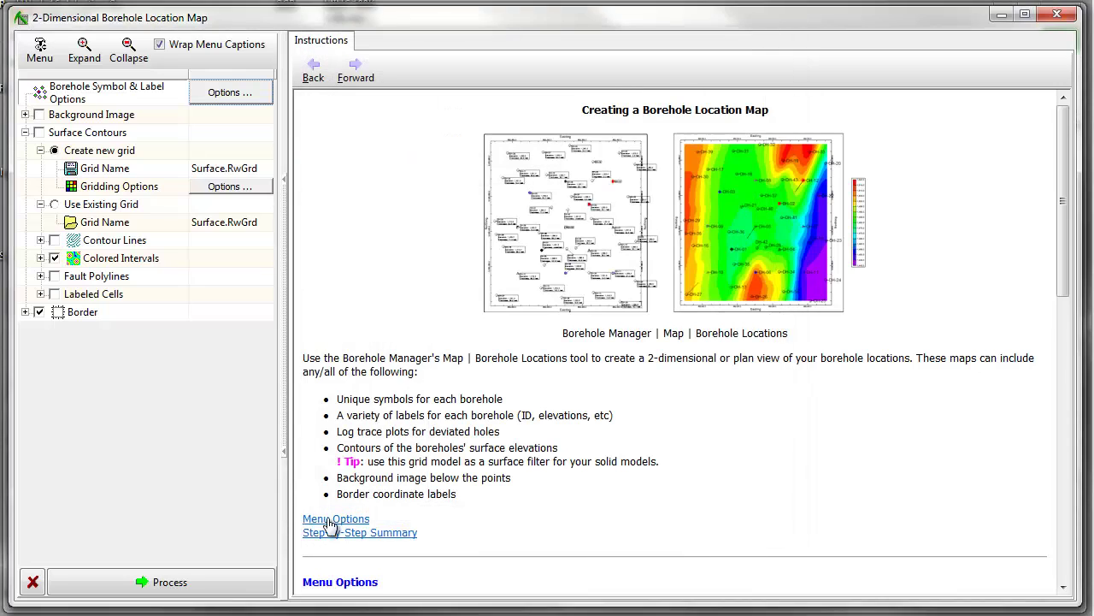
Generate the location map, then redraw it with label font size 1 and auto-offset labels.
click(225, 586)
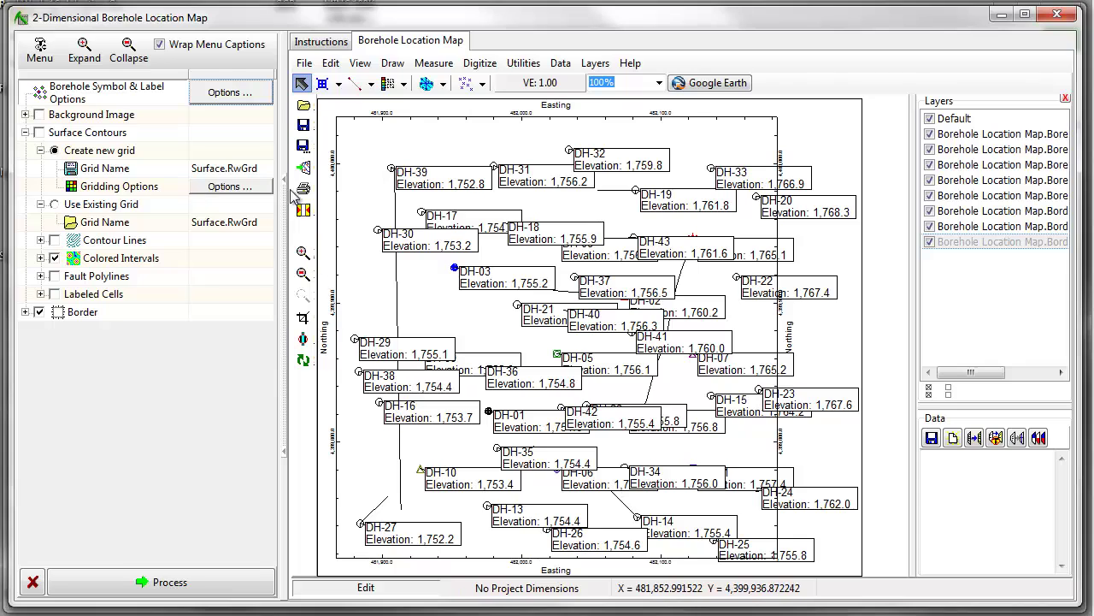
click(239, 99)
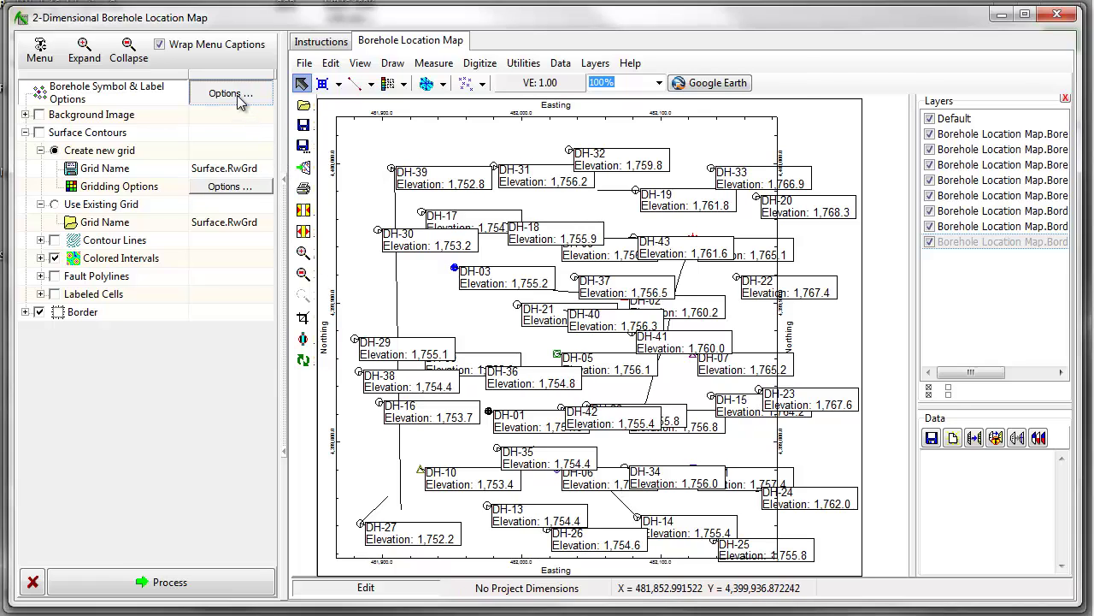
click(337, 323)
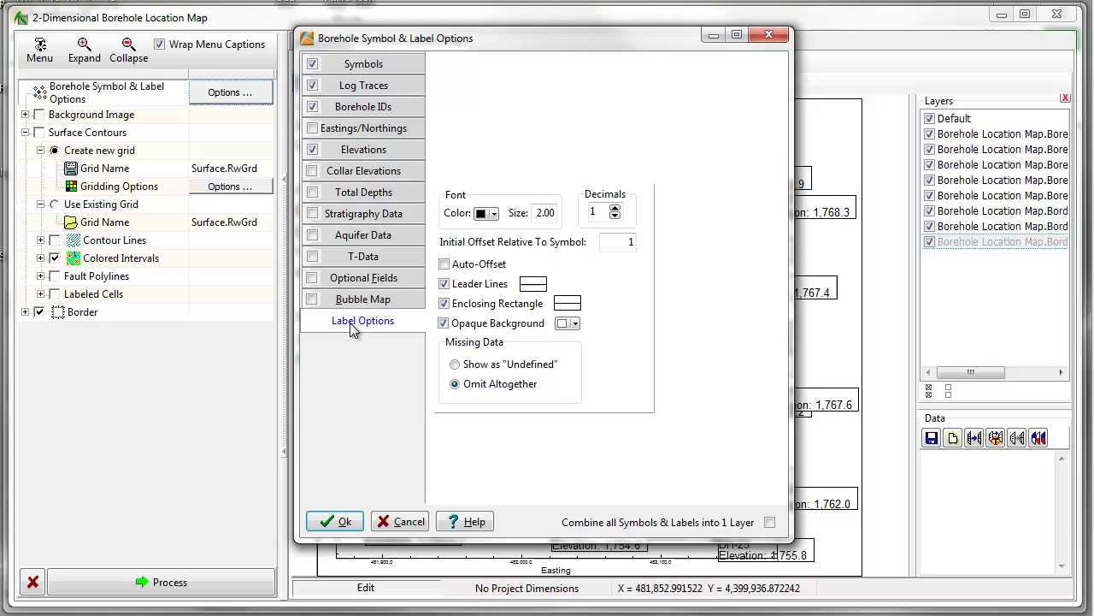
drag(535, 214, 575, 225)
text(1)
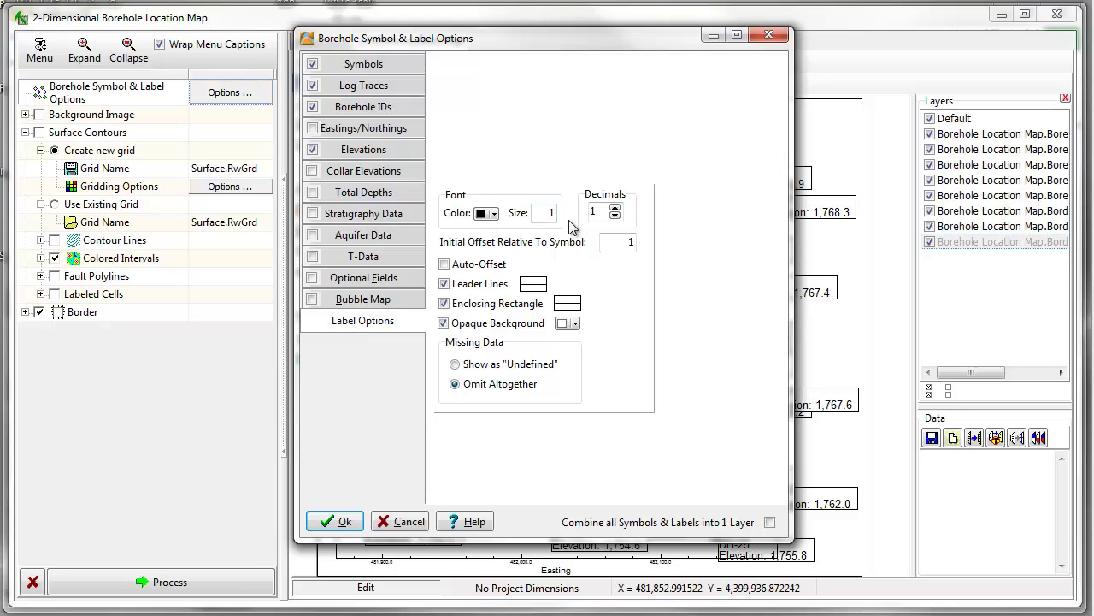
click(444, 265)
click(342, 521)
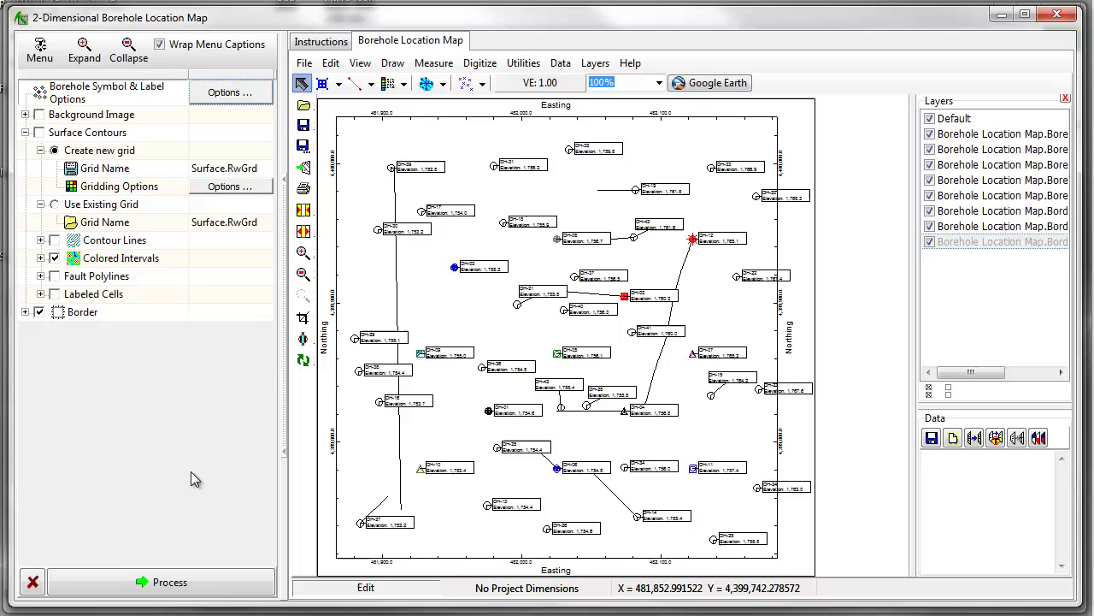
Close the location map without saving and open a fully visible 2D Hole-to-Hole striplog section.
click(1057, 13)
click(579, 316)
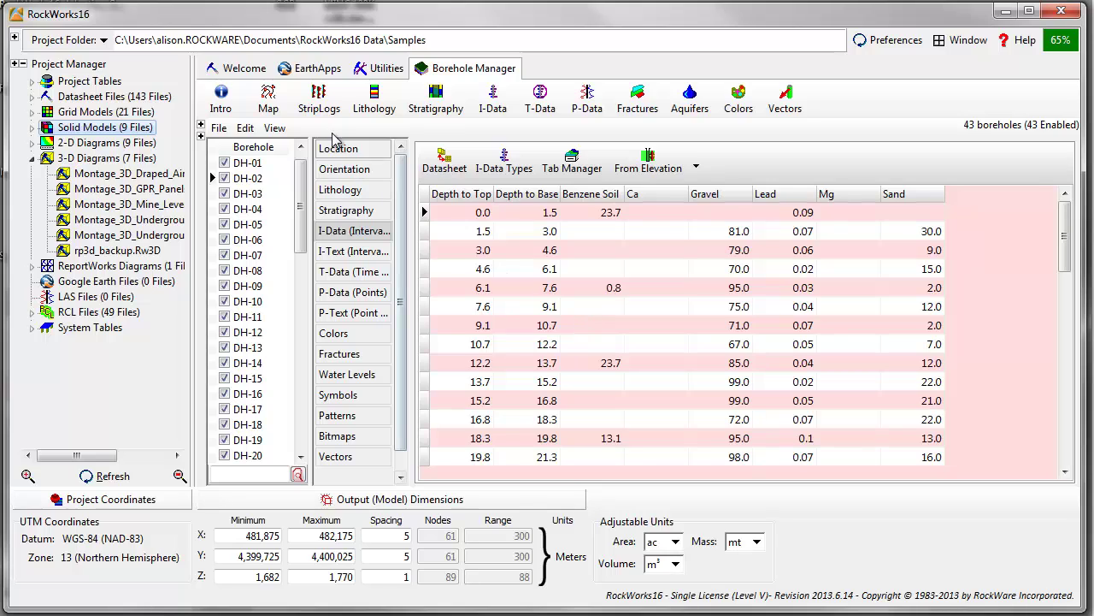
click(320, 101)
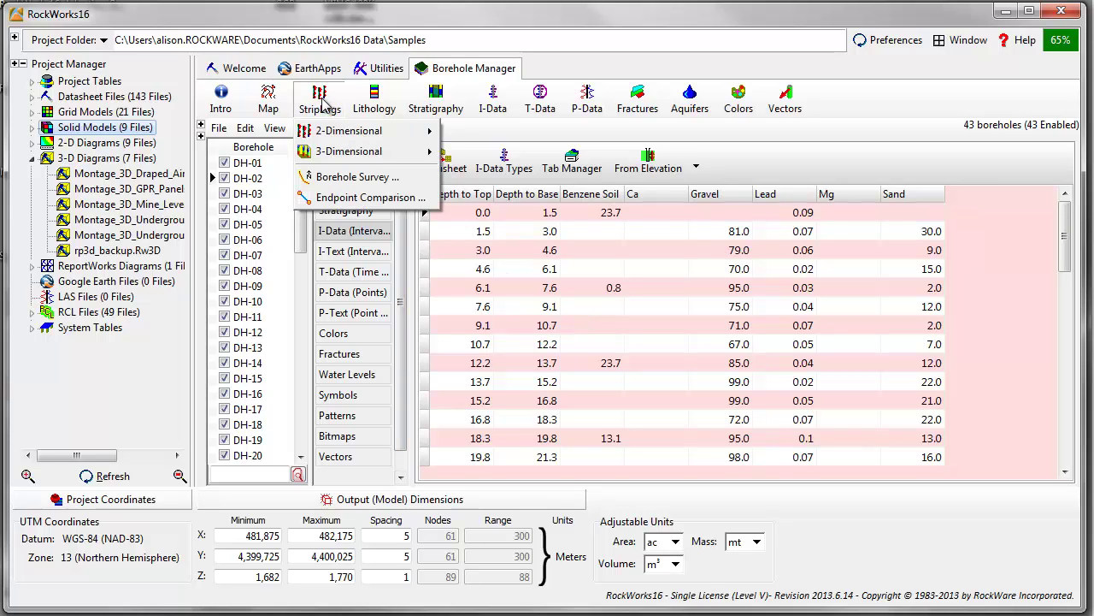
mouse_move(332, 135)
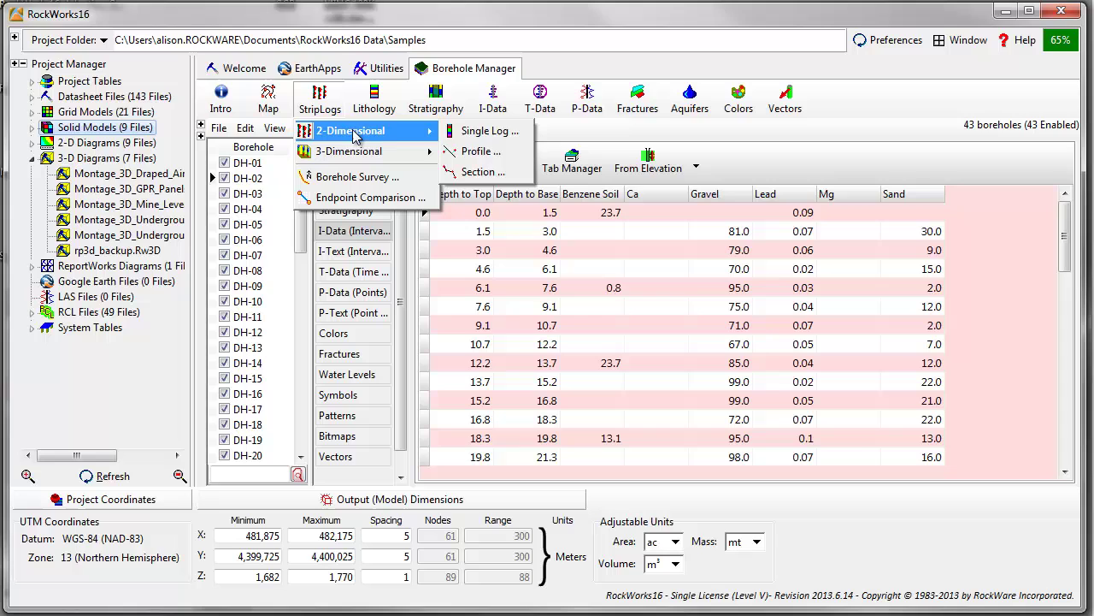
click(484, 172)
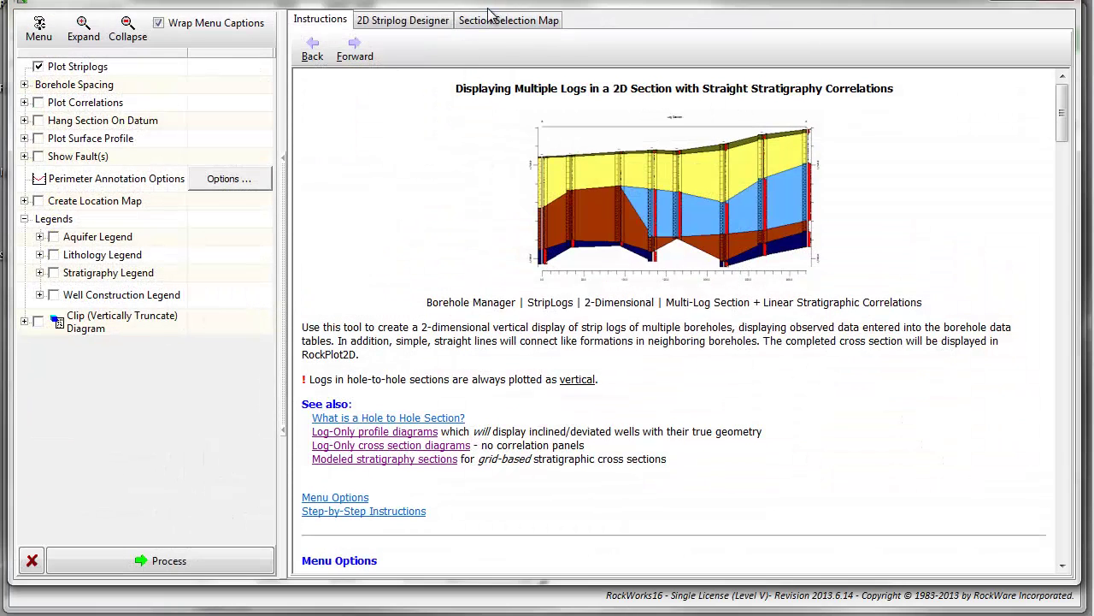
drag(495, 3, 493, 17)
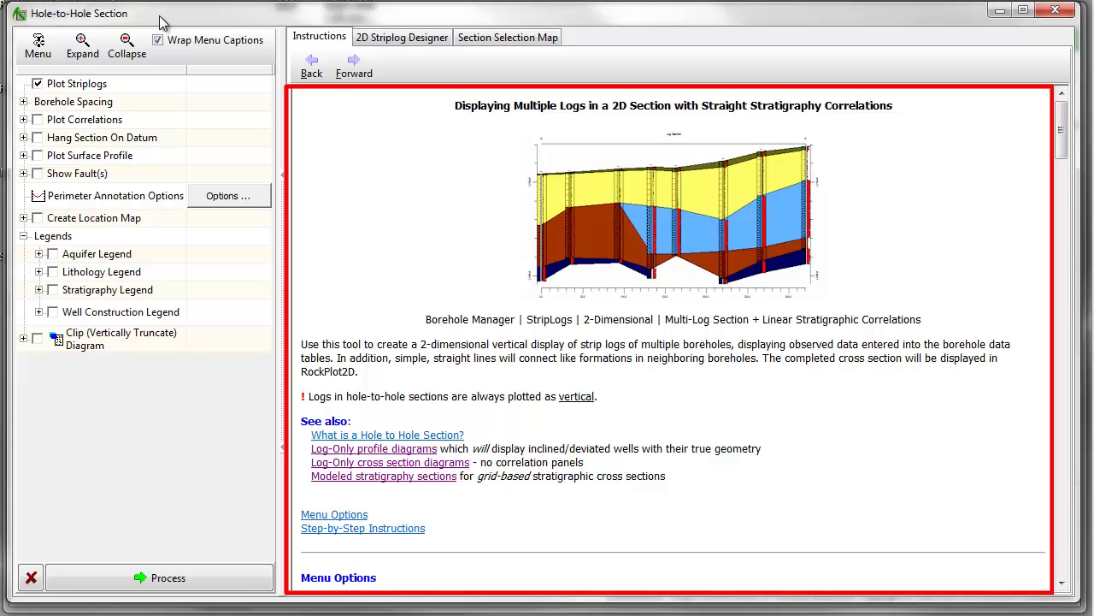
Clear the old section line and draw one through DH-29, DH-09, DH-36, DH-05, DH-41, DH-07, DH-23.
click(384, 38)
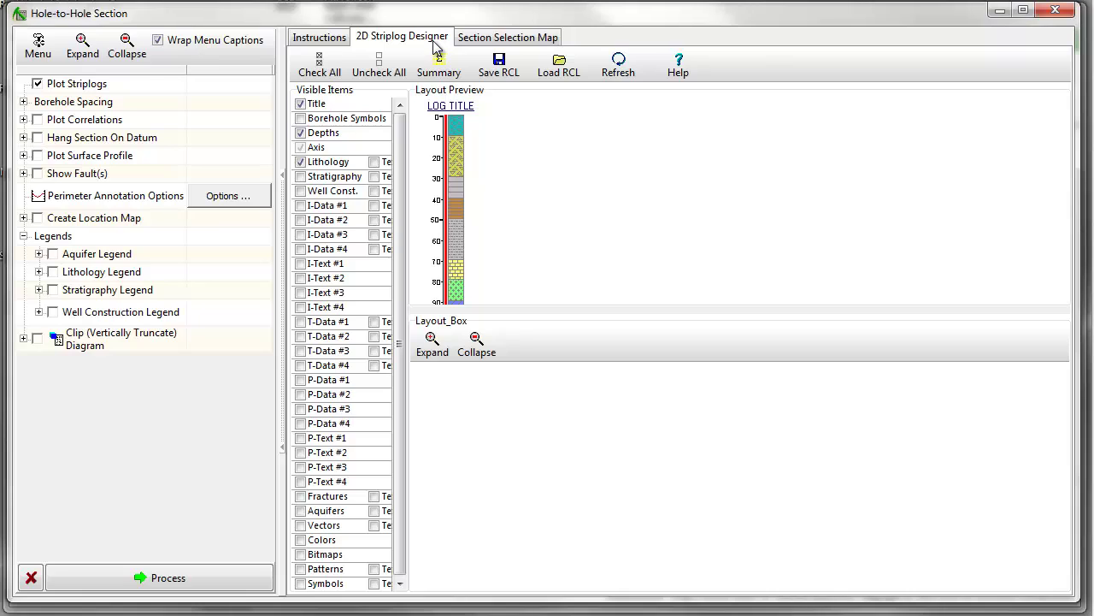
click(485, 41)
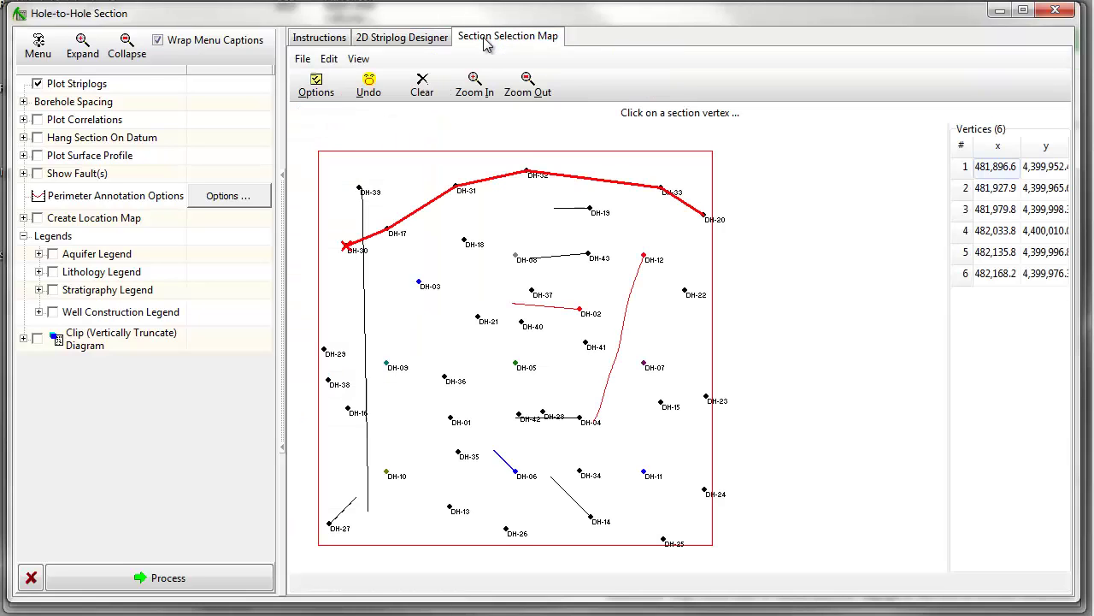
click(422, 84)
click(325, 350)
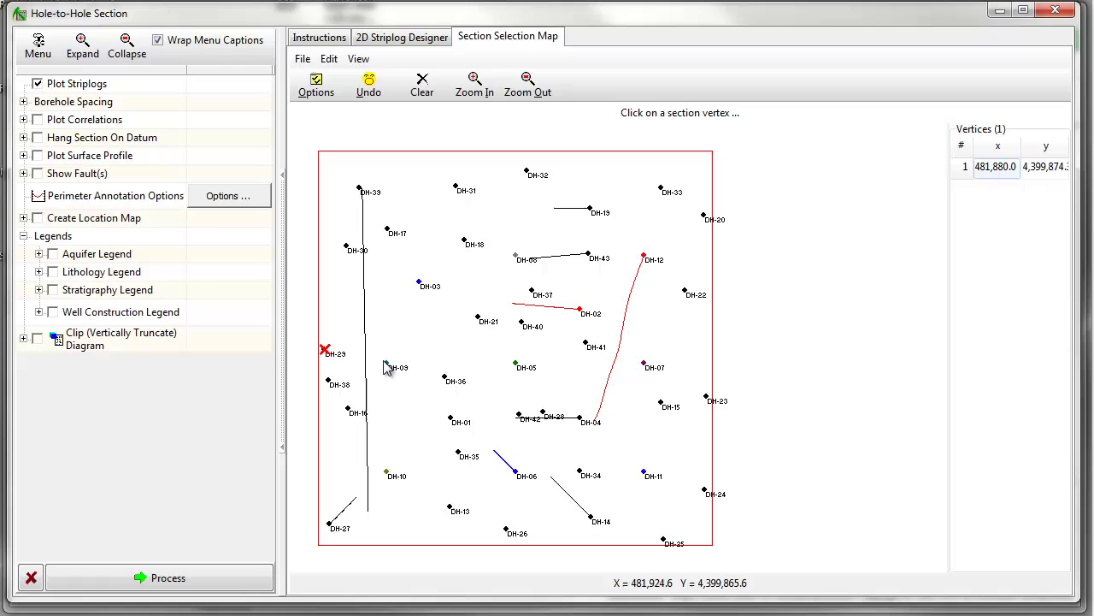
click(389, 364)
click(445, 376)
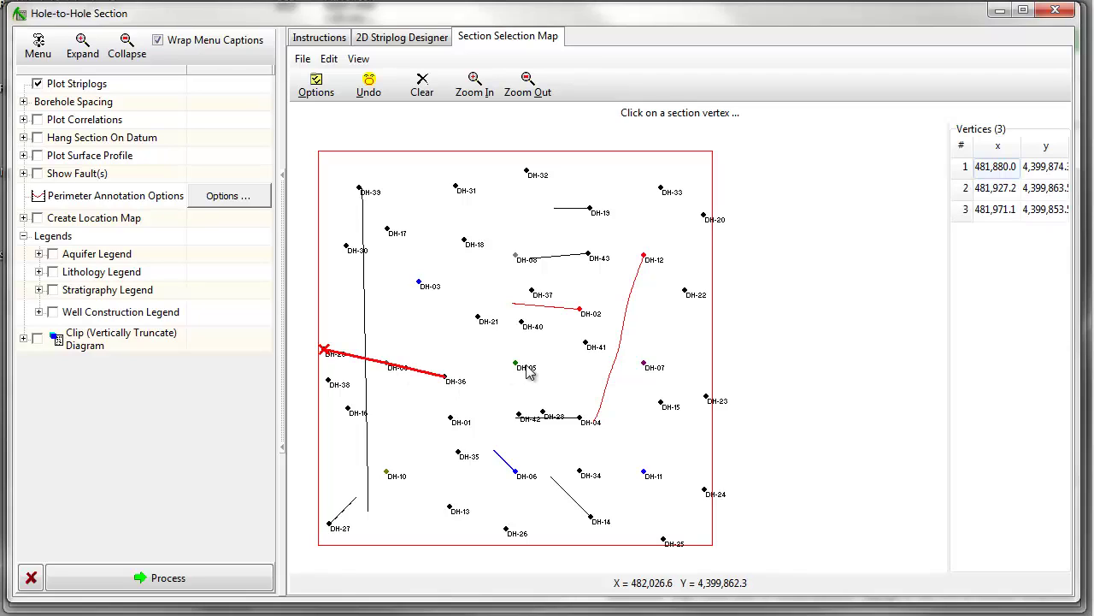
click(516, 363)
click(587, 346)
click(645, 363)
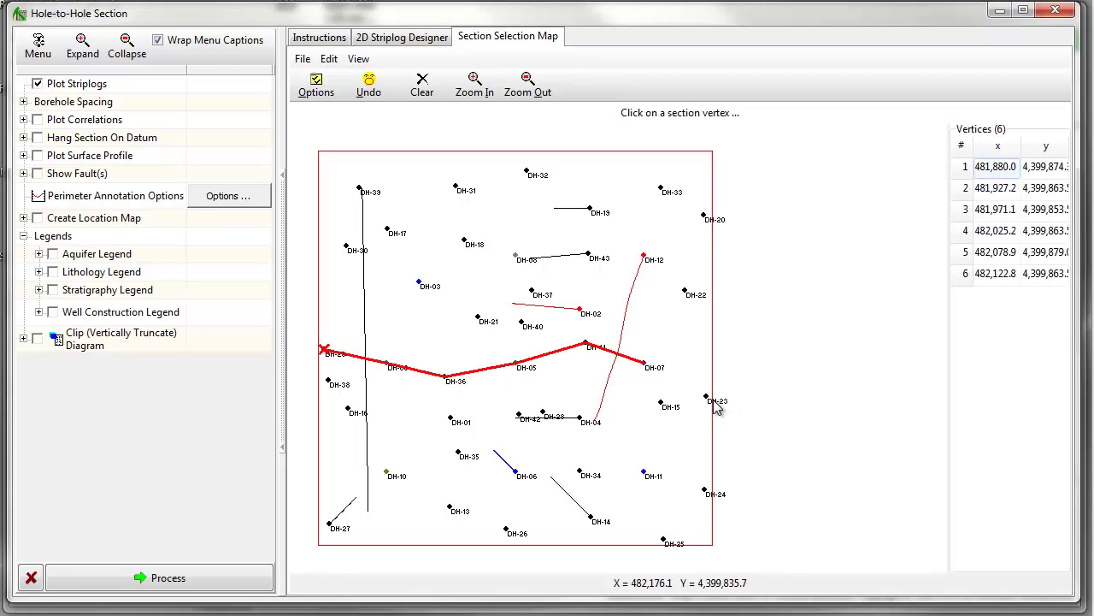
click(707, 396)
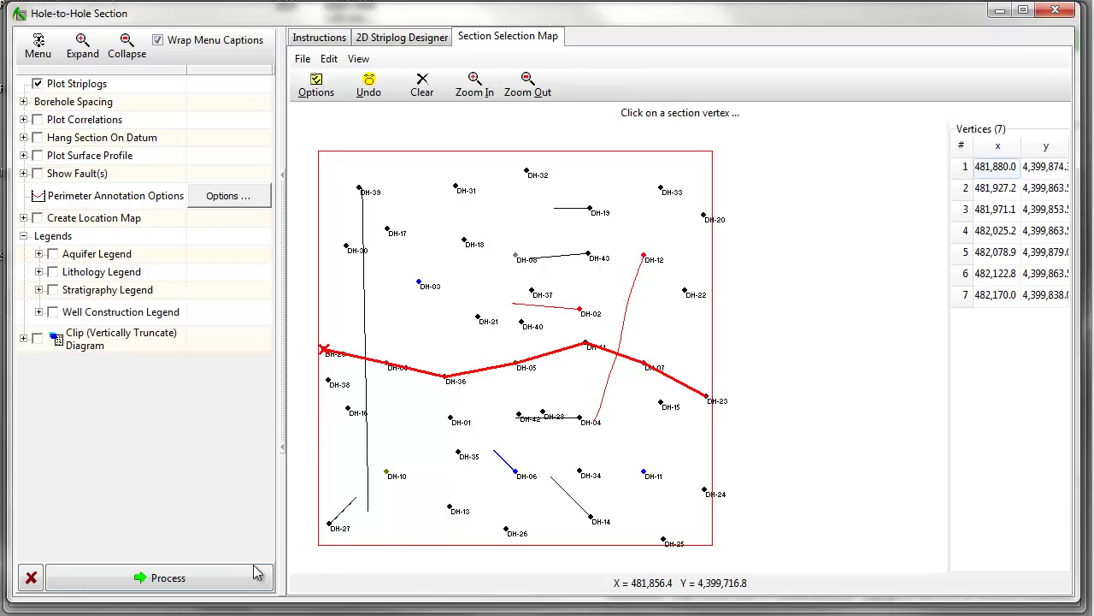
Generate Cross-Section A-A', then regenerate it with the P-Data #1 gamma curve track.
click(225, 577)
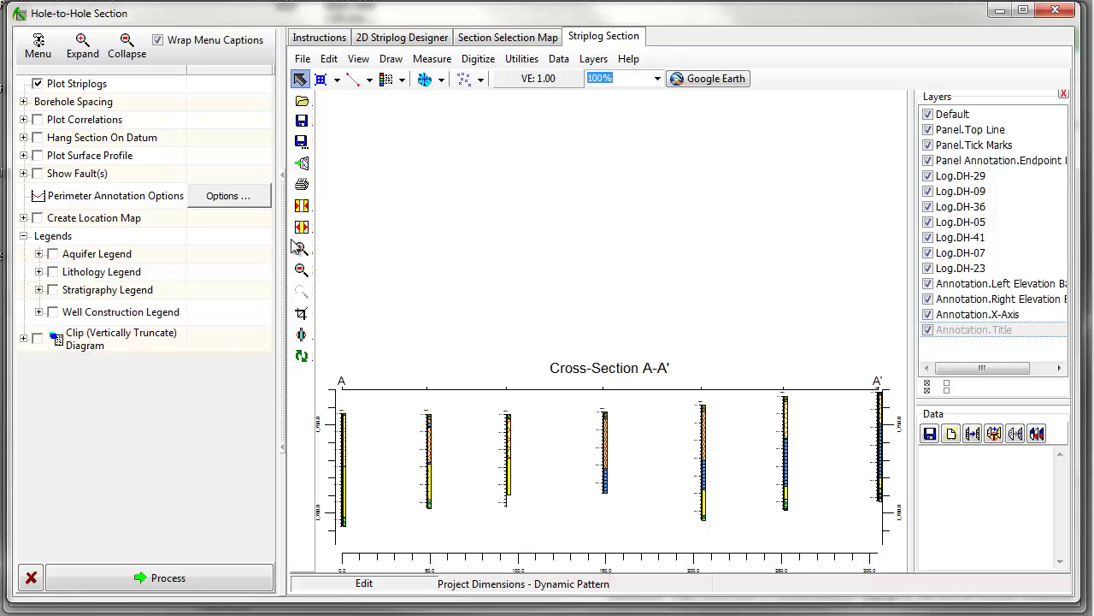
click(400, 40)
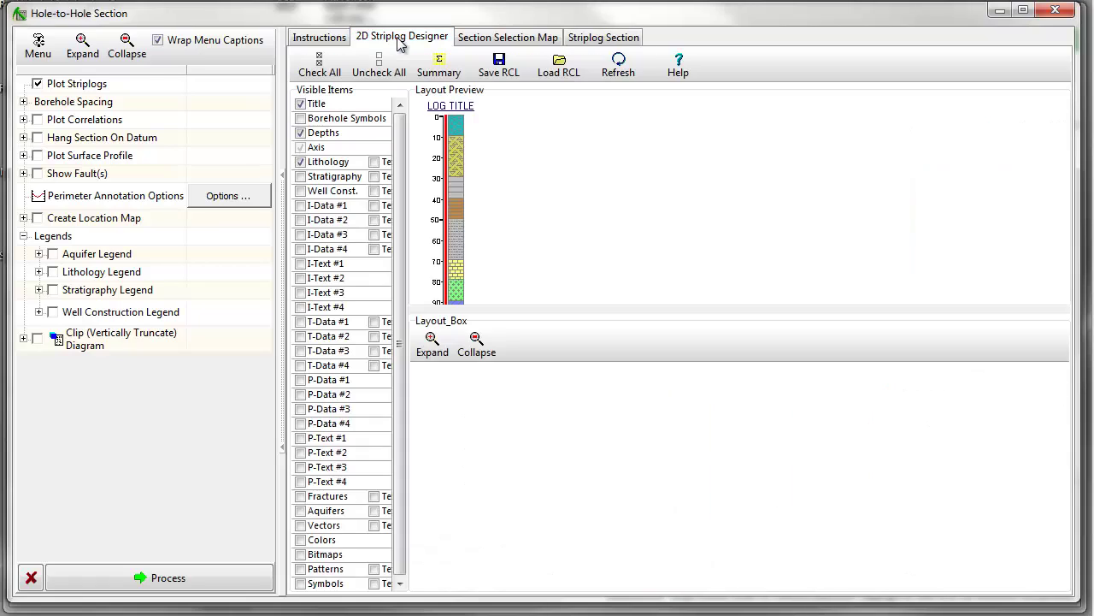
click(300, 380)
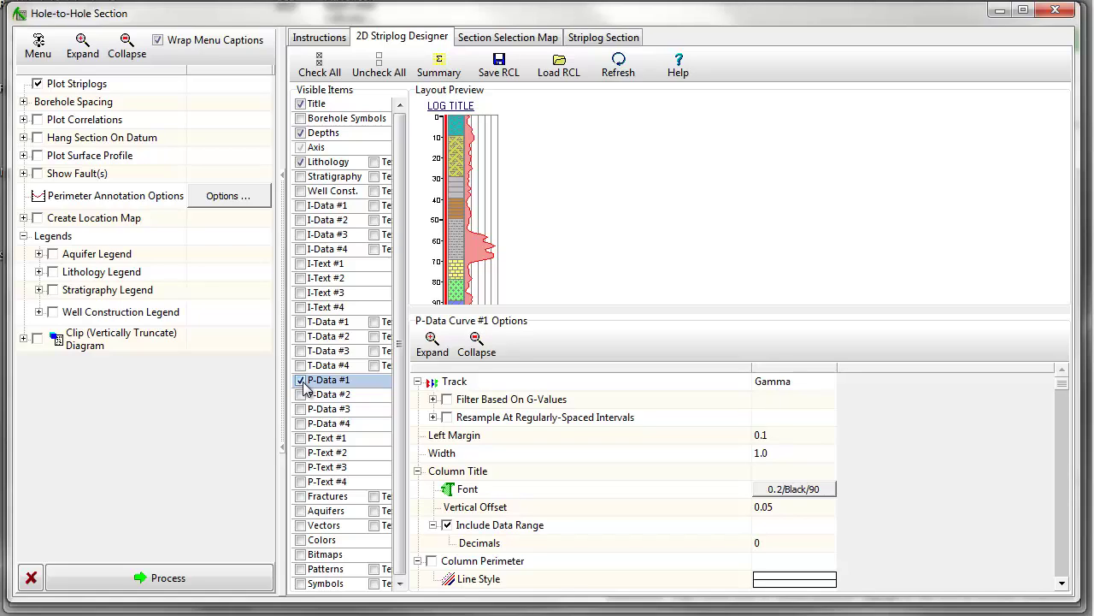
click(168, 575)
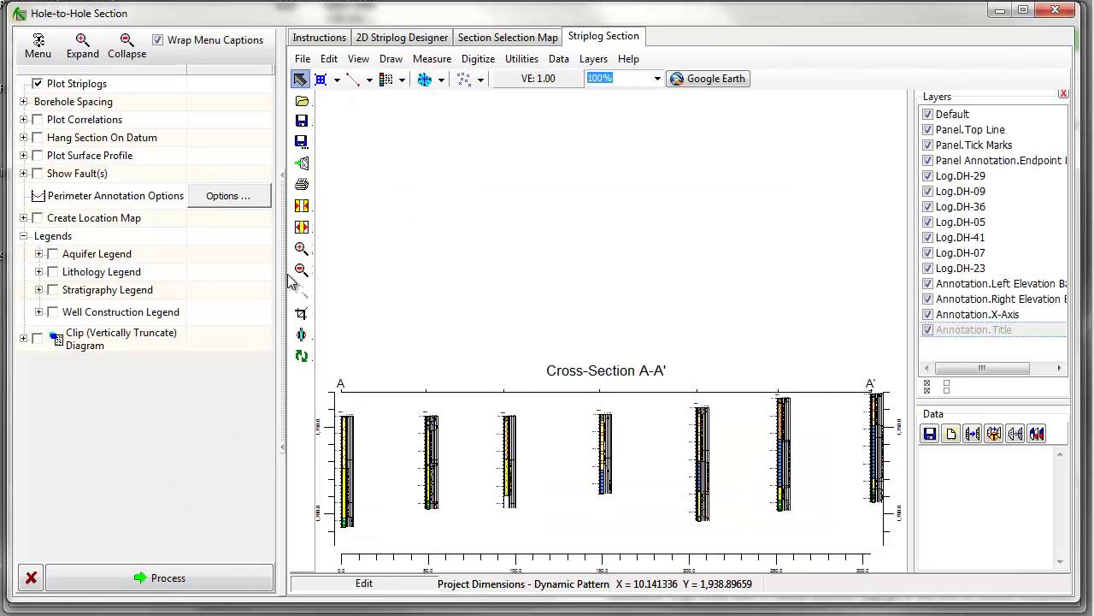
Zoom in on a few of the striplogs to inspect the gamma curves.
click(301, 248)
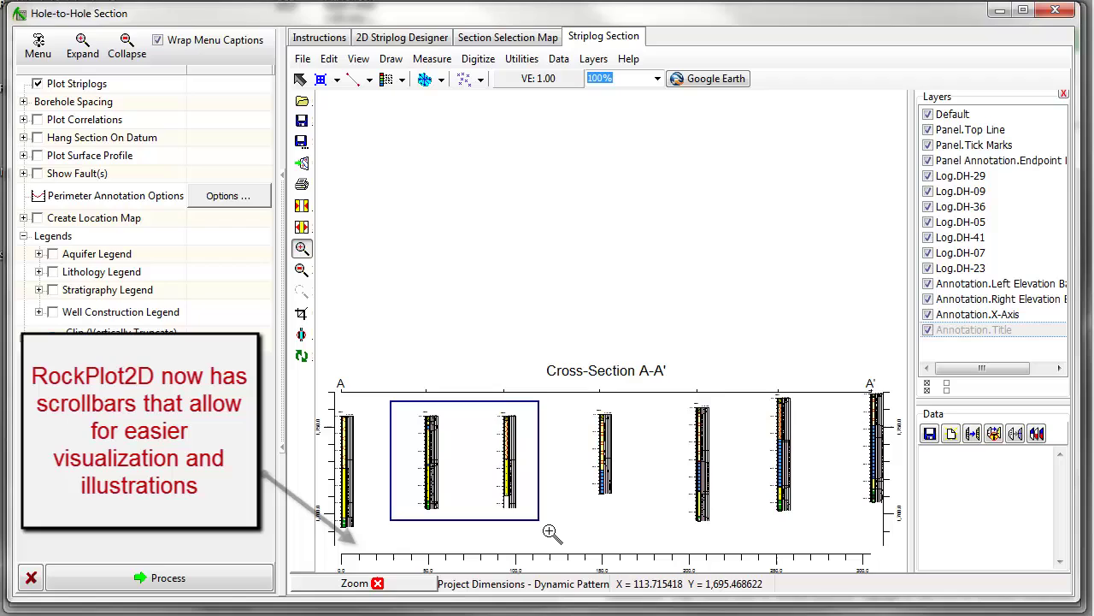
drag(549, 532, 595, 534)
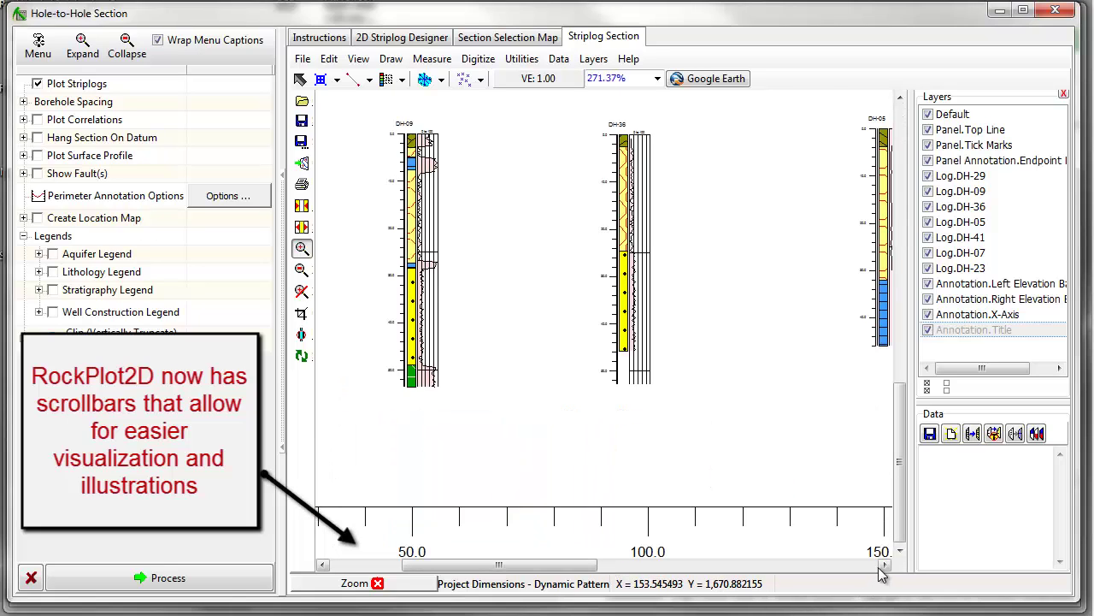
drag(883, 566, 883, 566)
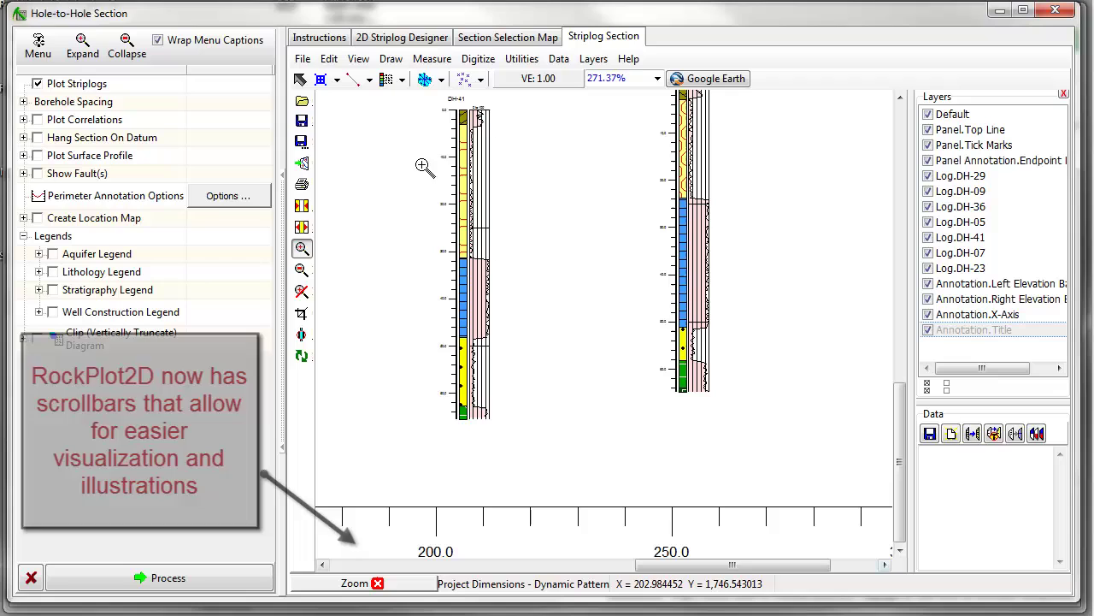
click(302, 59)
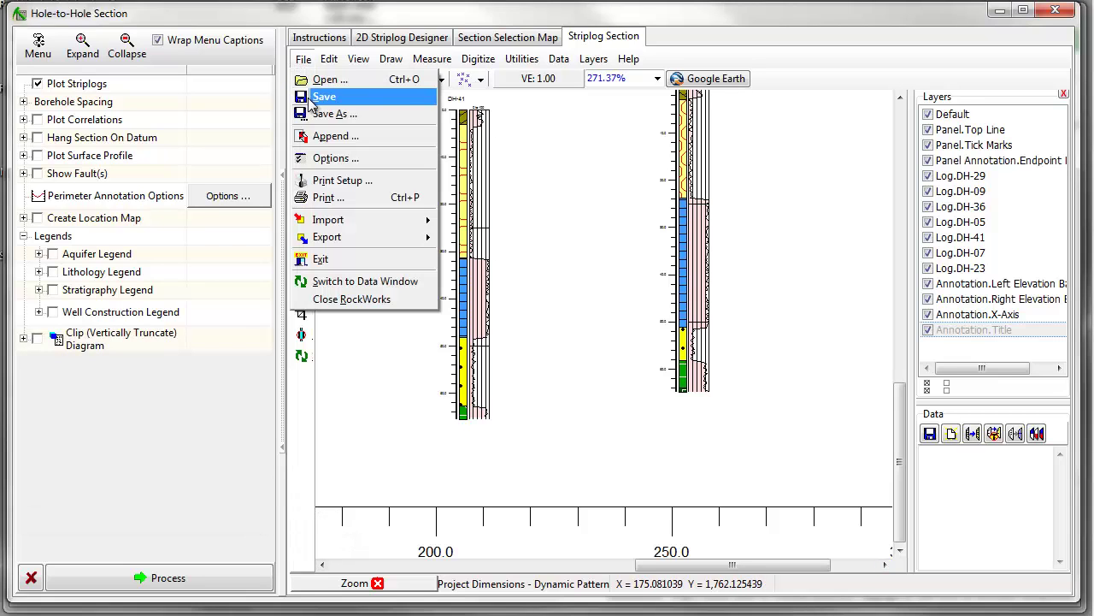
Save the striplog section diagram as cross-section.
click(312, 99)
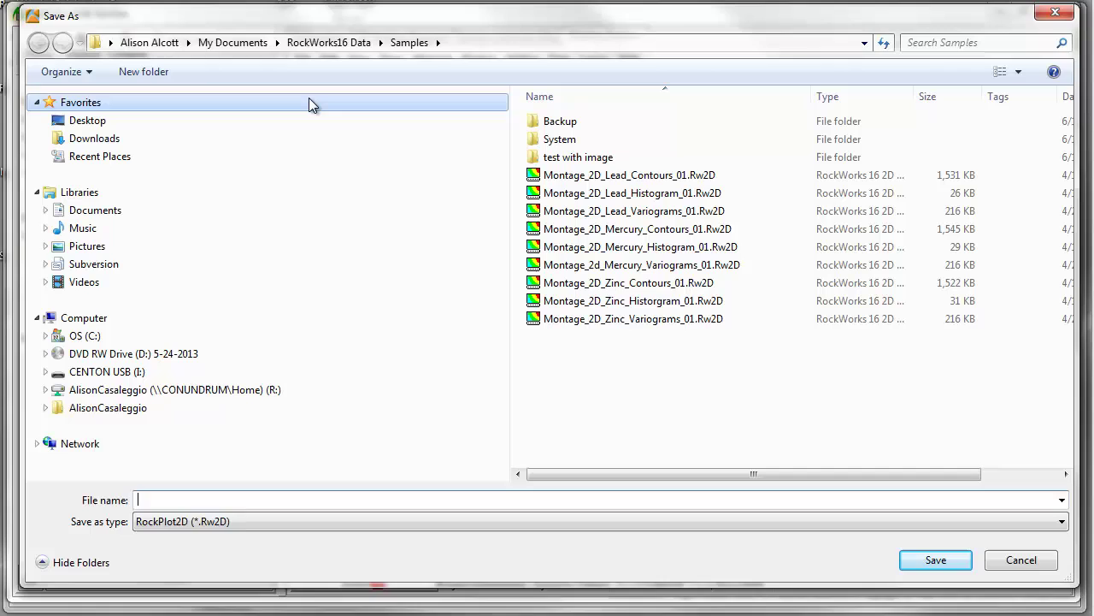
text(cross-section)
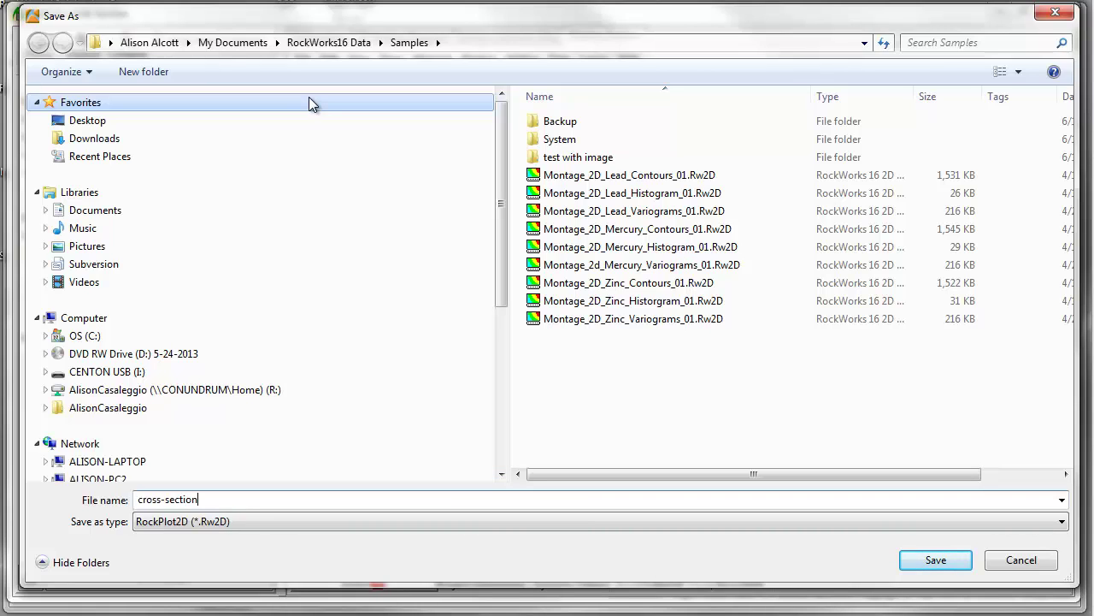
click(934, 559)
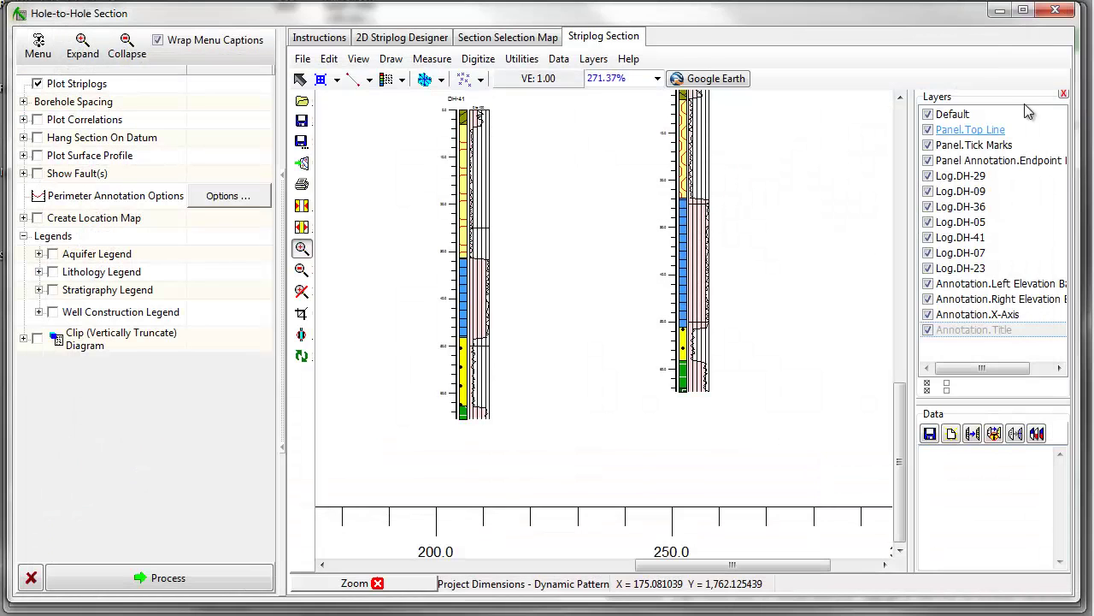
Close the section tool and preview cross-section.Rw2D under 2-D Diagrams in Project Manager.
click(1055, 10)
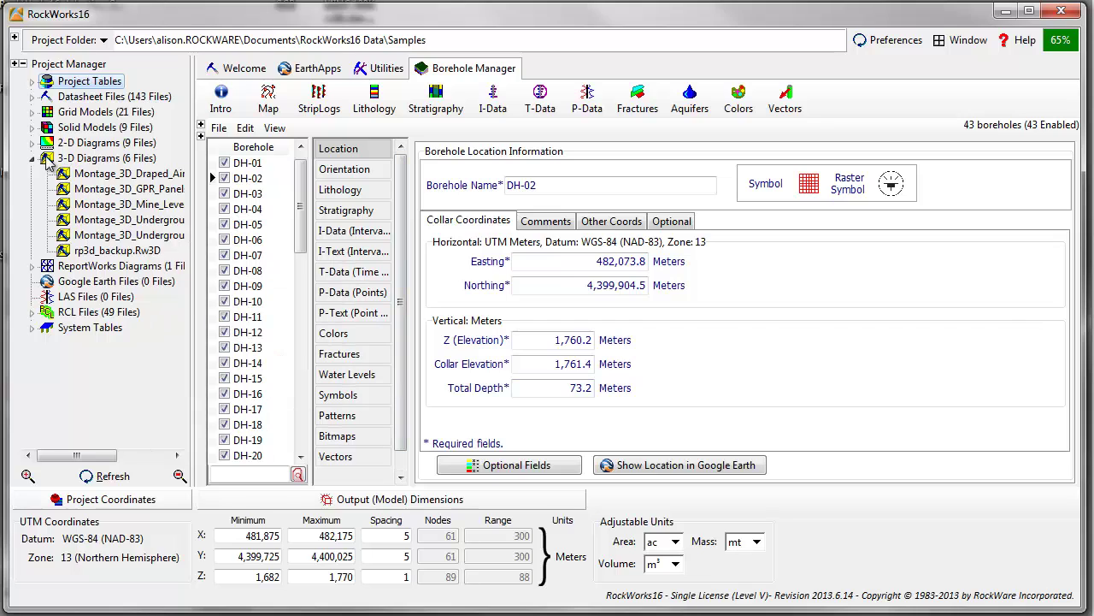
click(32, 159)
click(32, 143)
drag(93, 159, 88, 165)
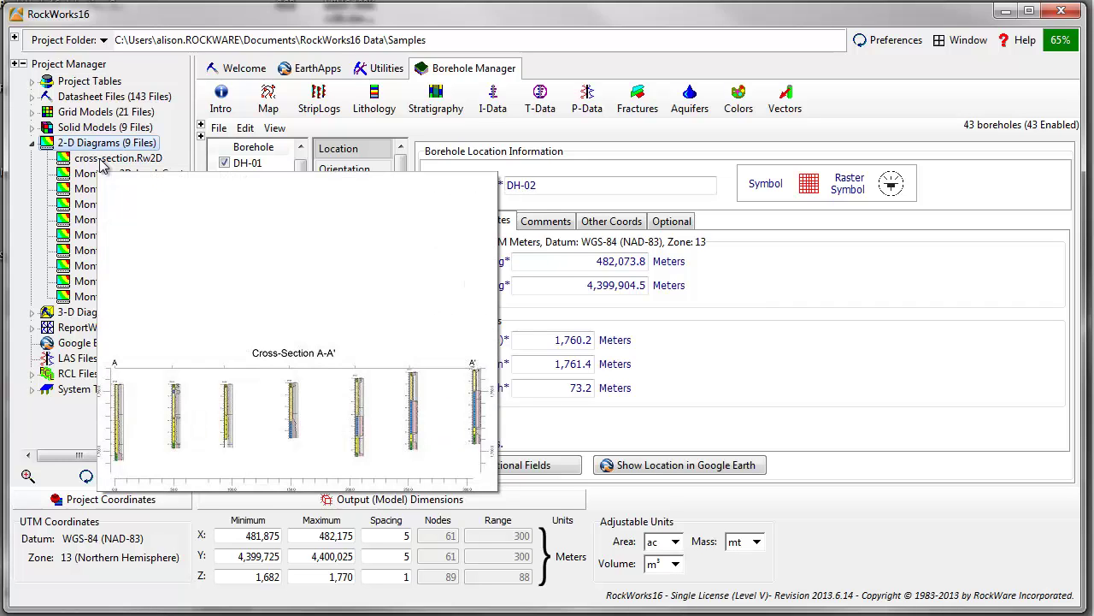
Build the Benzene Soil I-Data solid model Benzene01.RwMod and display it as a 3D diagram.
click(495, 111)
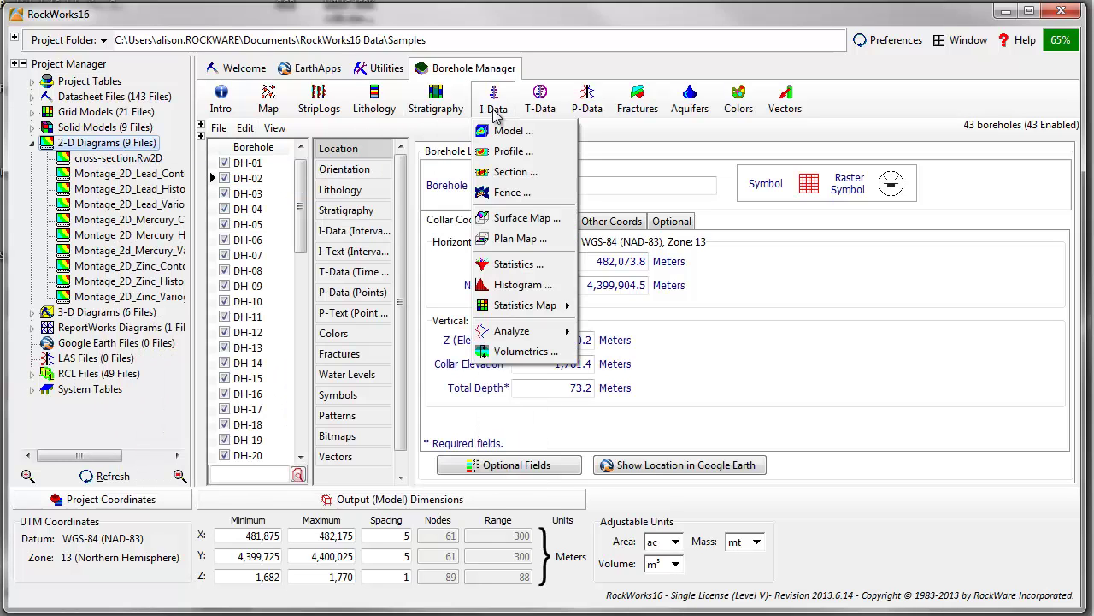
click(512, 130)
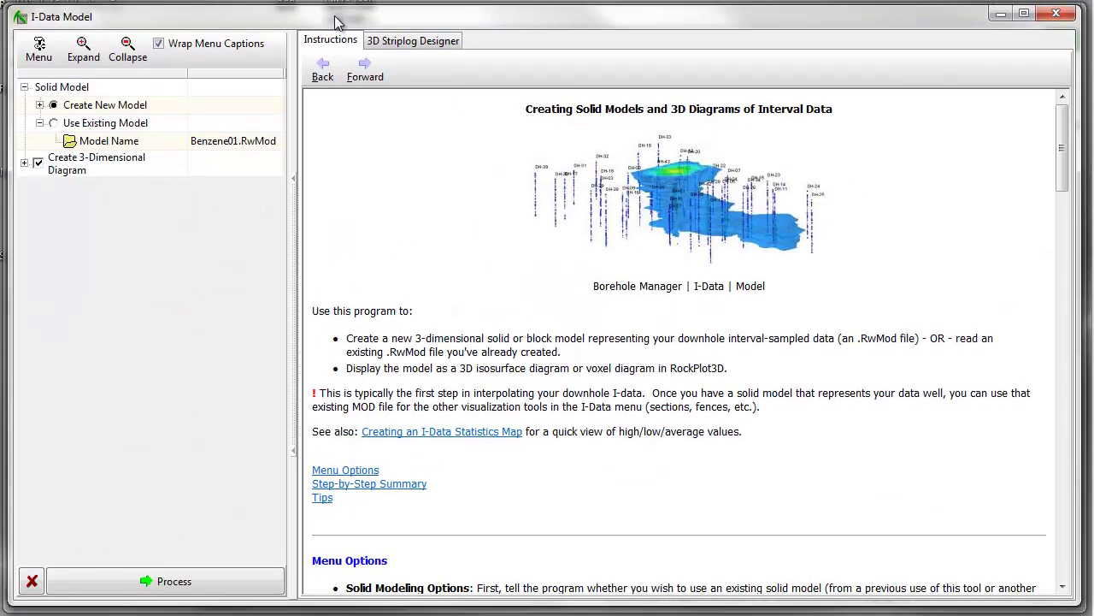
click(39, 105)
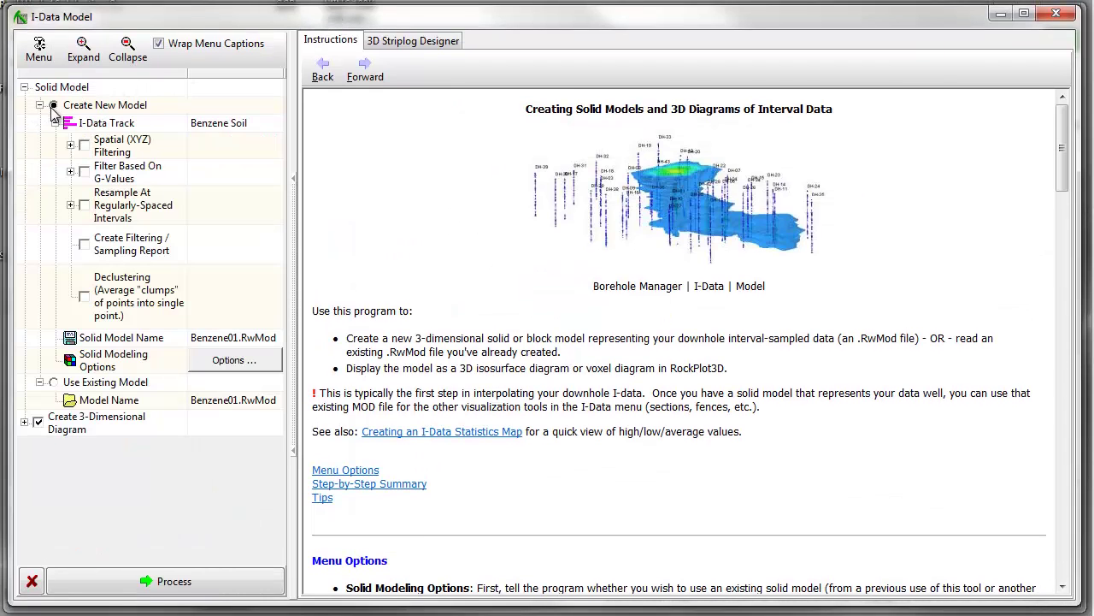
double_click(220, 124)
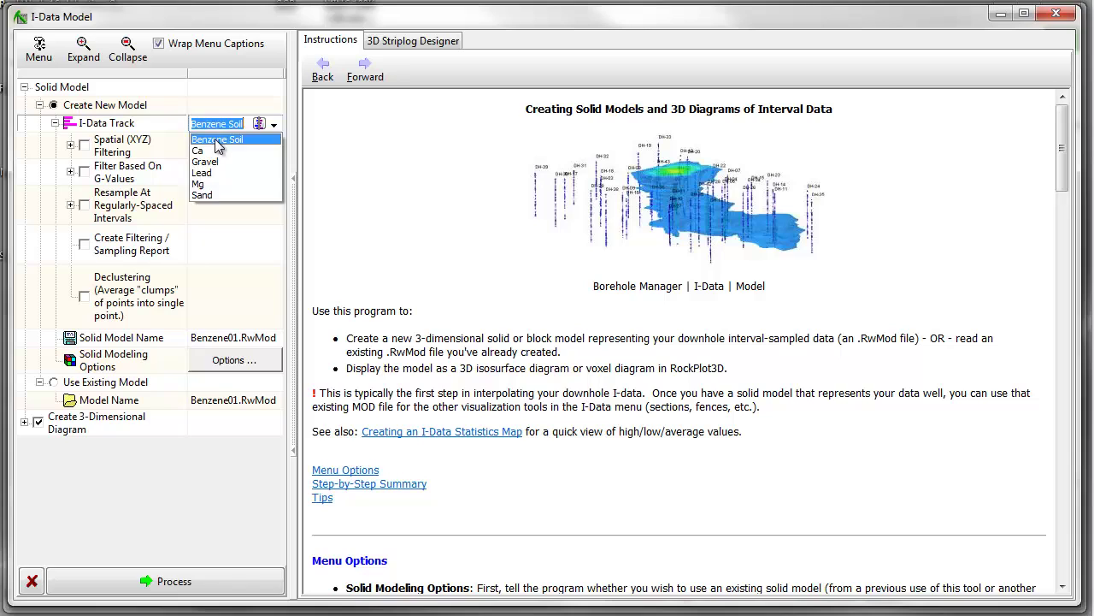
click(218, 140)
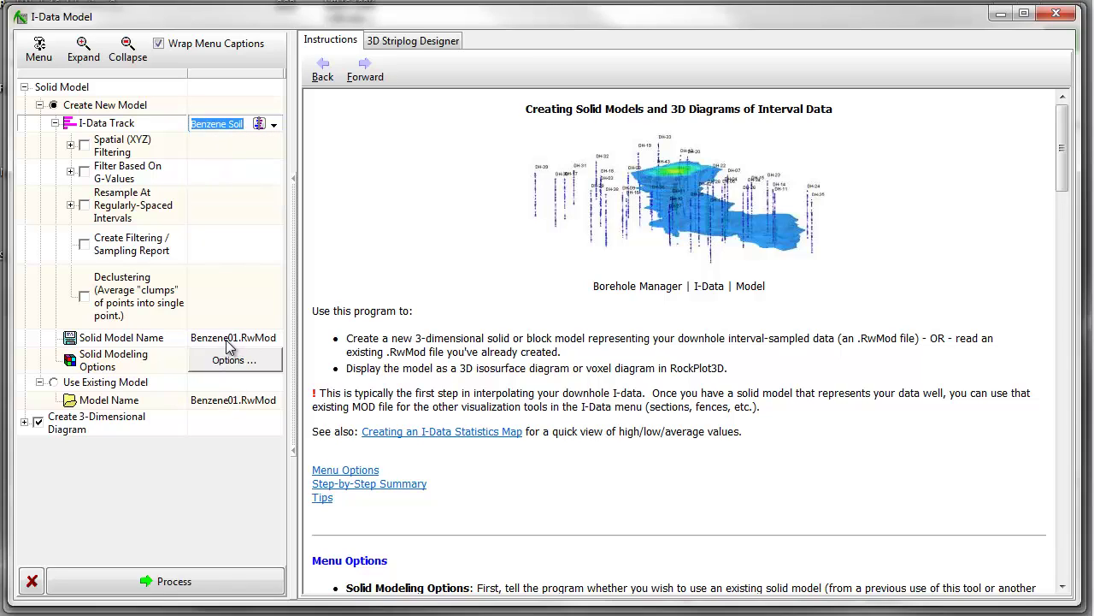
click(168, 583)
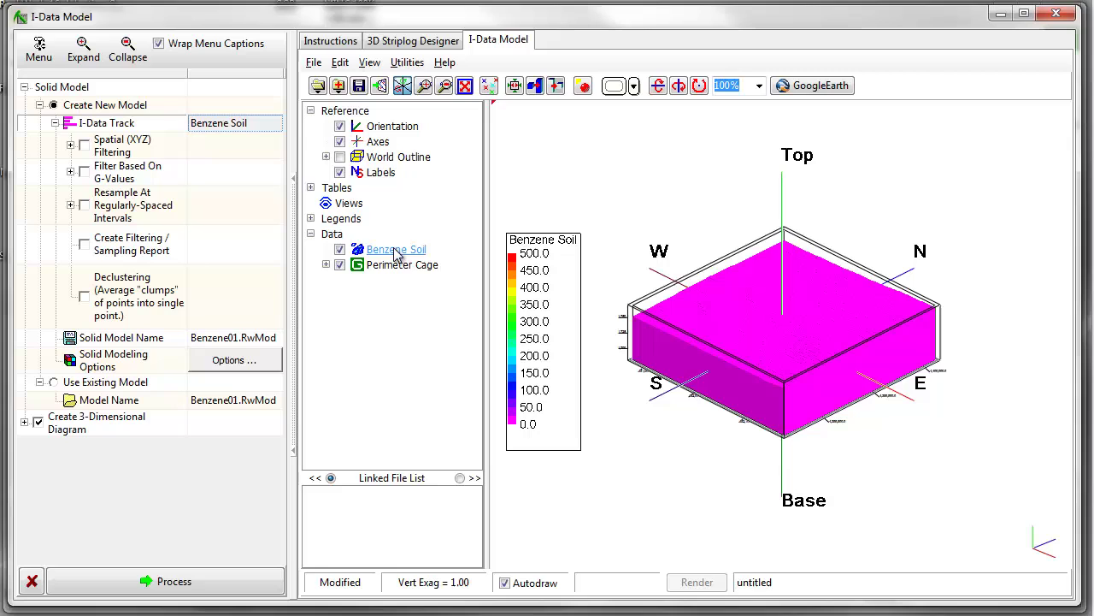
Set the Benzene Soil isosurface to iso-level 30 and render it as a wire frame.
right_click(396, 253)
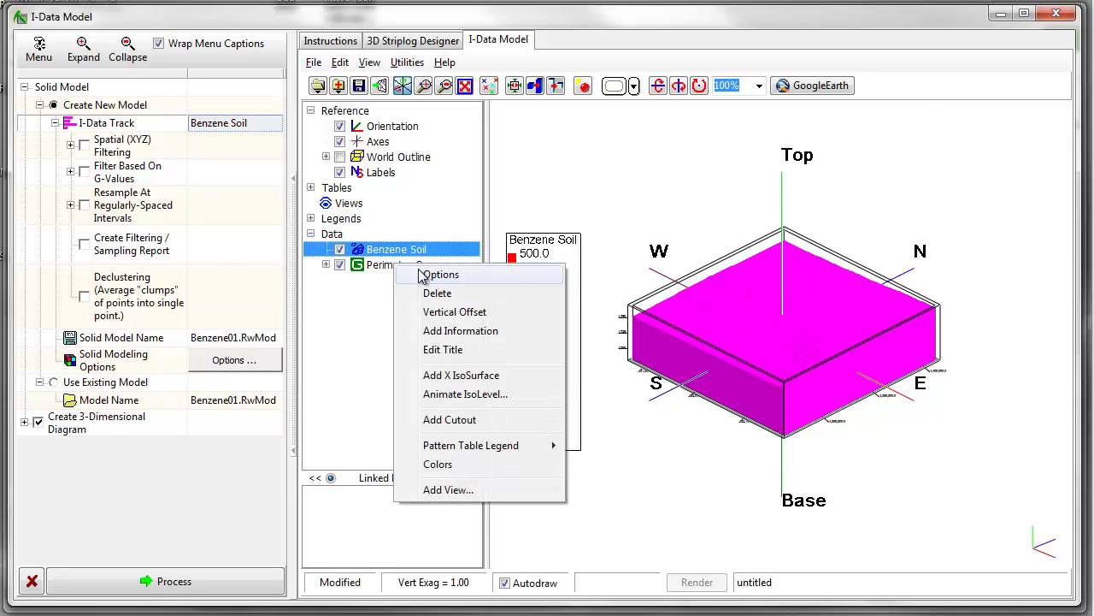
click(424, 275)
drag(339, 4, 336, 104)
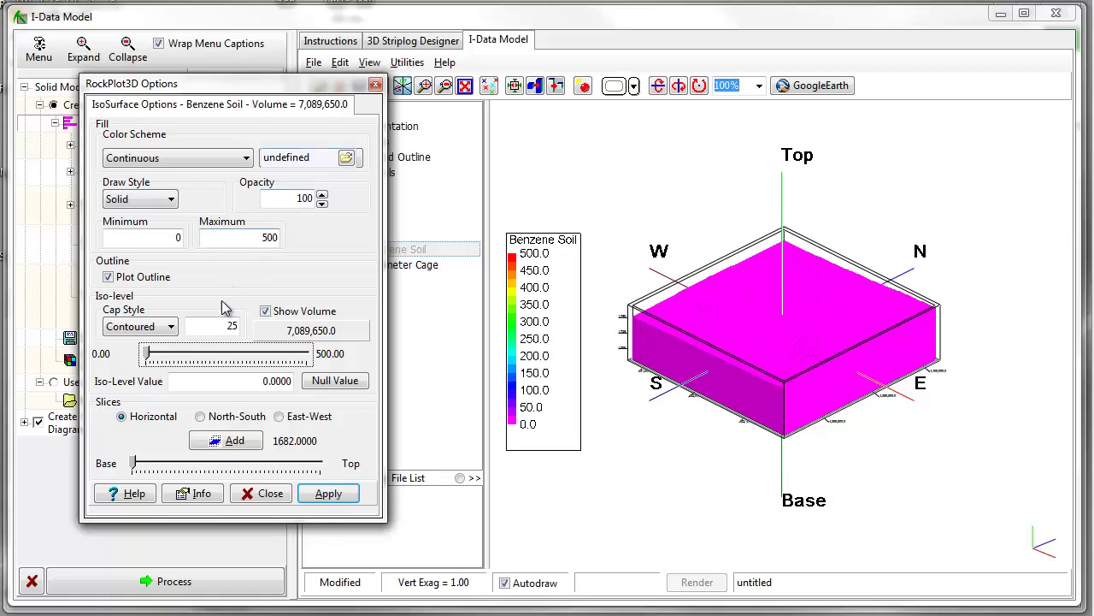
click(200, 382)
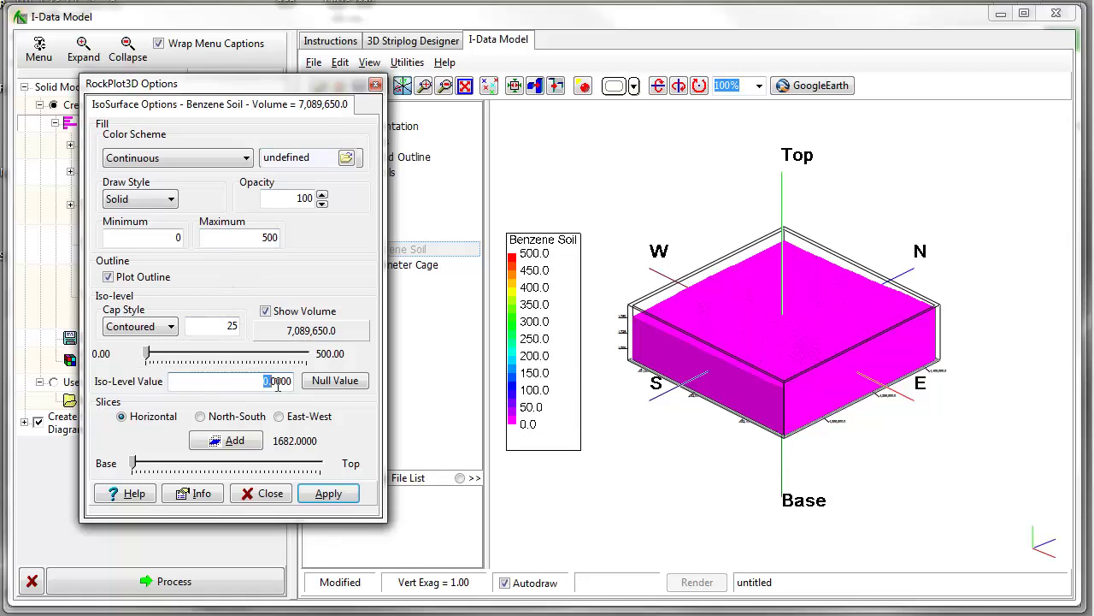
text(30)
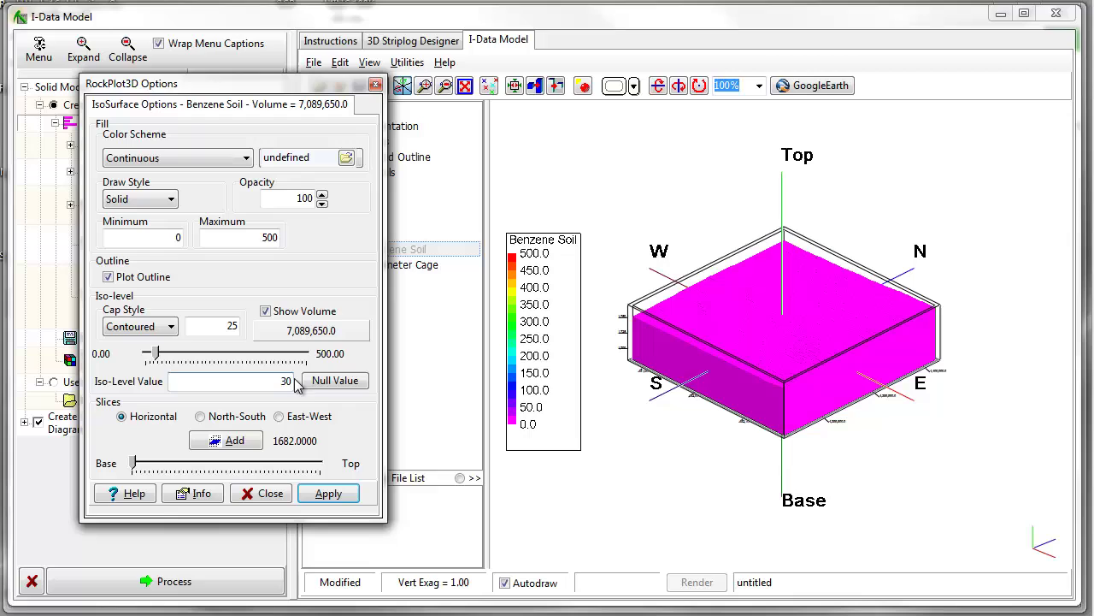
click(330, 496)
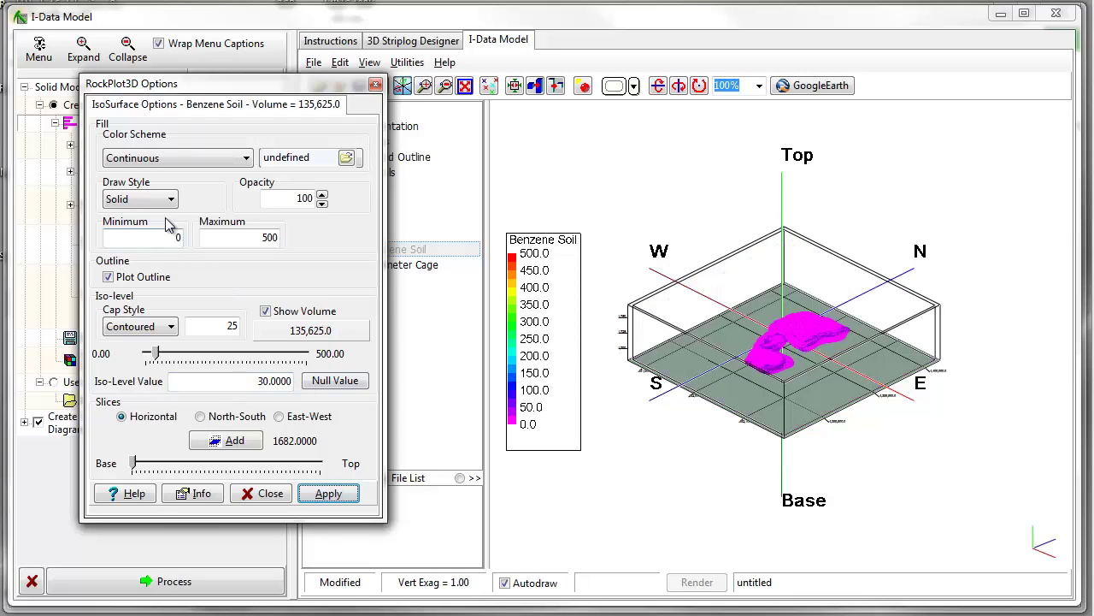
click(171, 198)
click(102, 214)
click(330, 496)
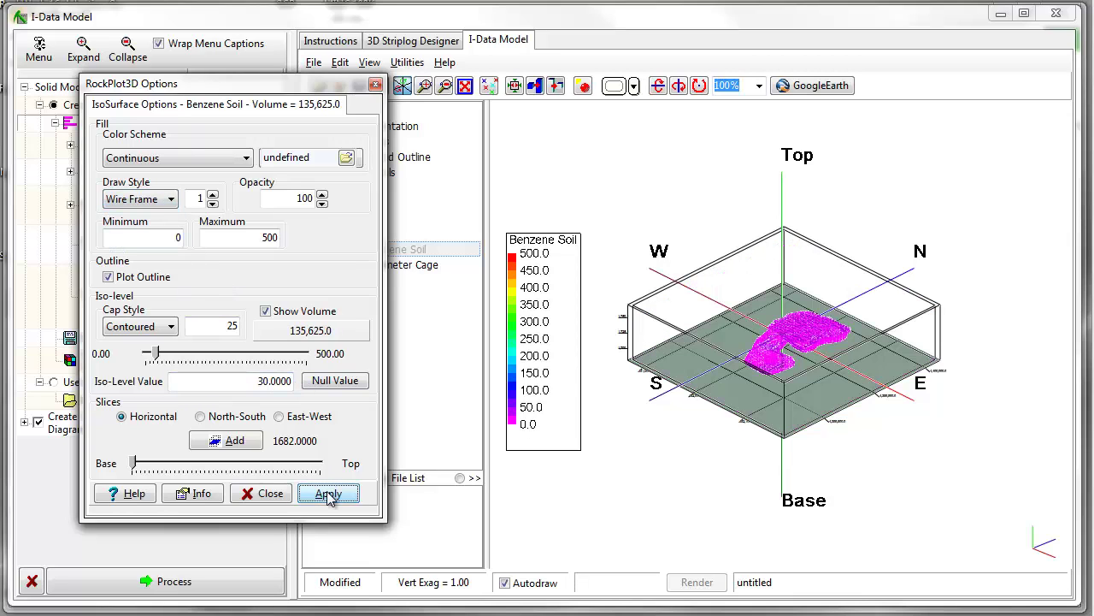
click(269, 495)
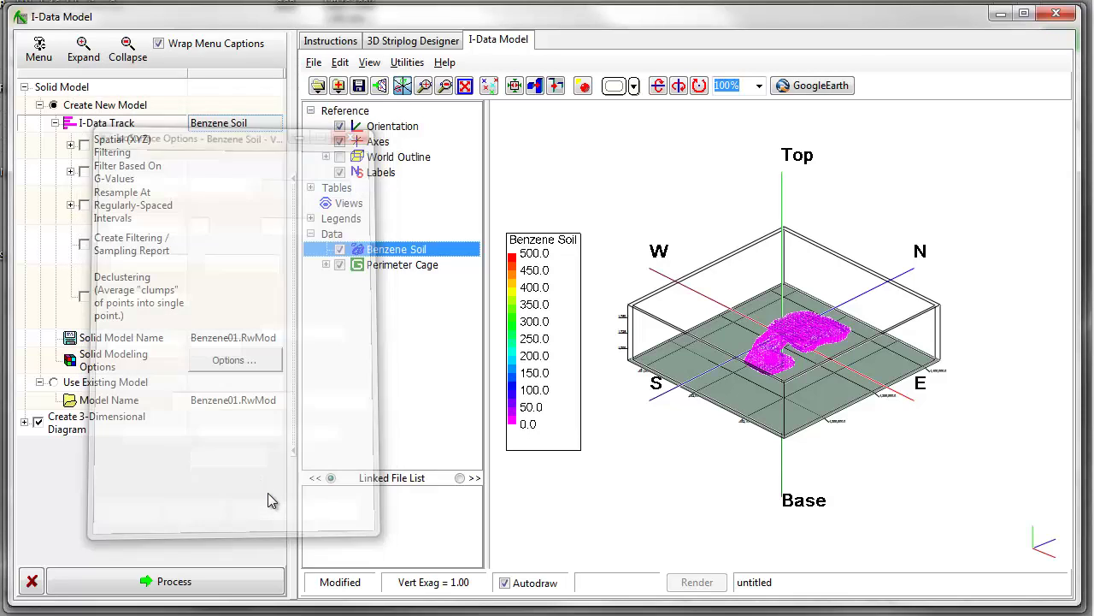
Rebuild the 3D diagram with borehole striplogs plotted via the 3D Striplog Designer.
click(39, 105)
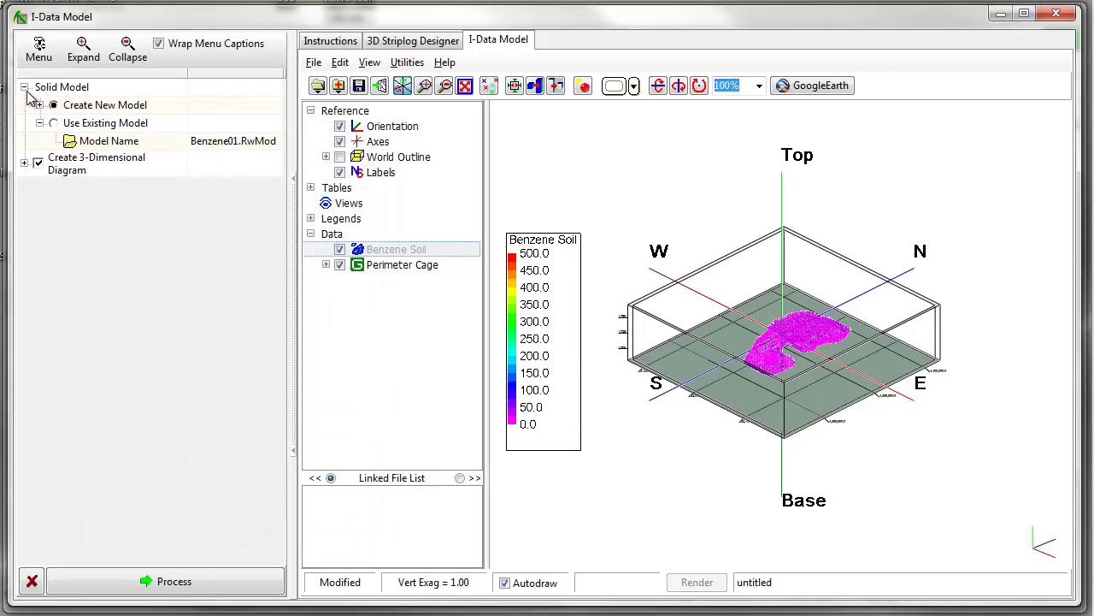
click(25, 163)
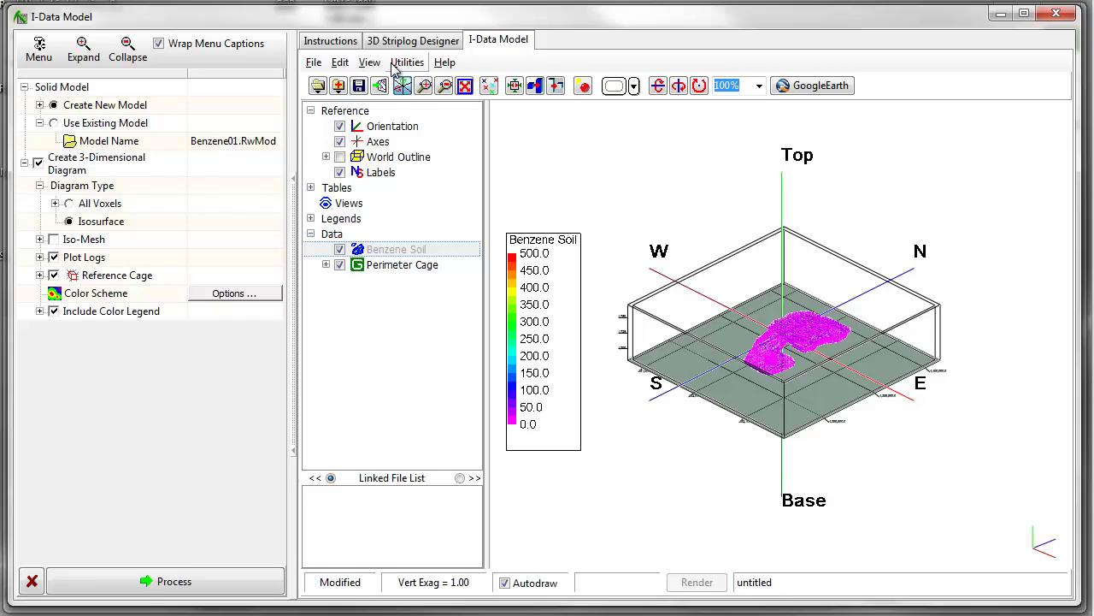
click(409, 41)
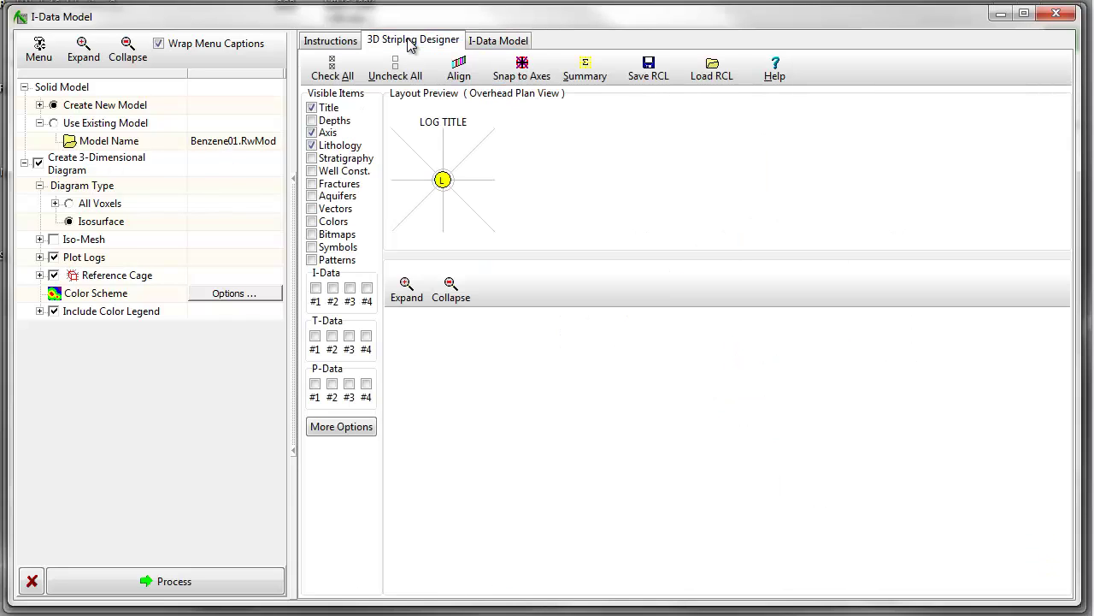
click(162, 583)
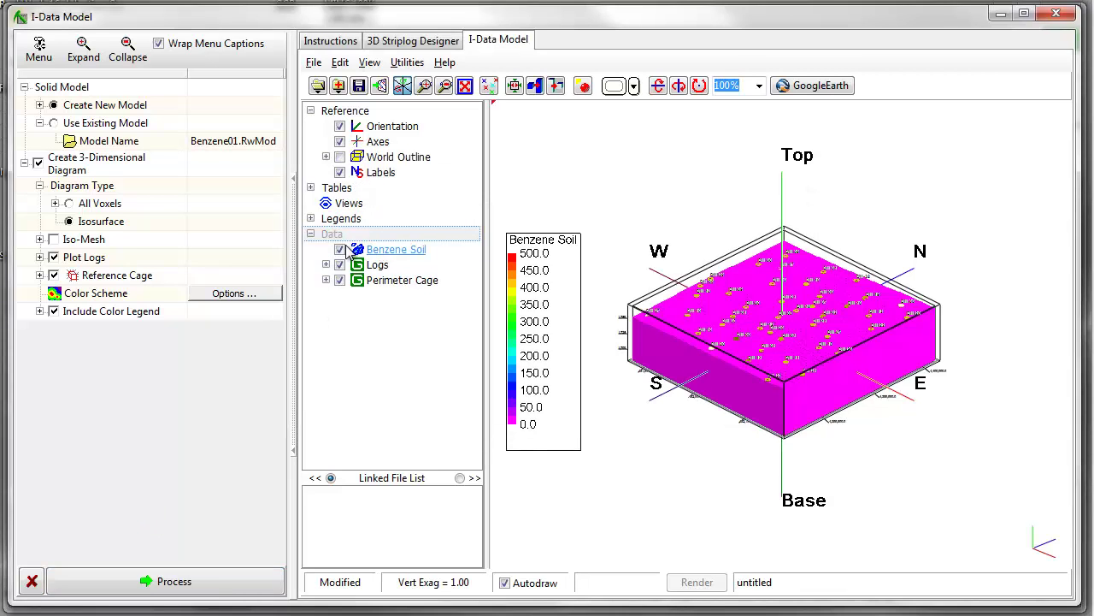
Apply iso-level 30 to the Benzene Soil plume and rotate to view it among logs.
right_click(363, 254)
click(391, 274)
drag(247, 381, 293, 382)
click(328, 493)
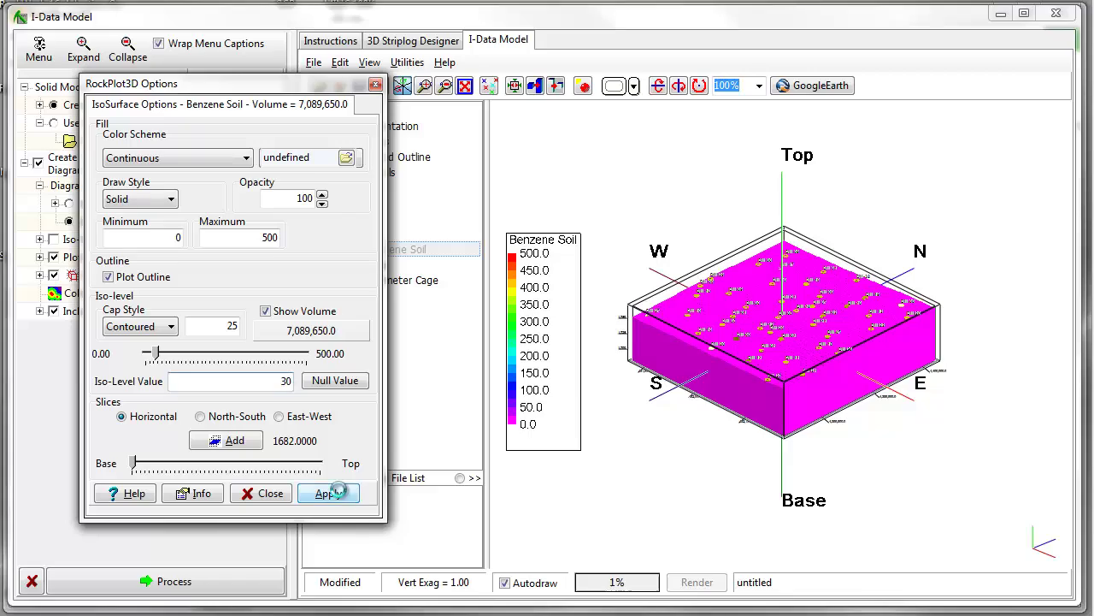
click(270, 493)
scroll(828, 416, up, 3)
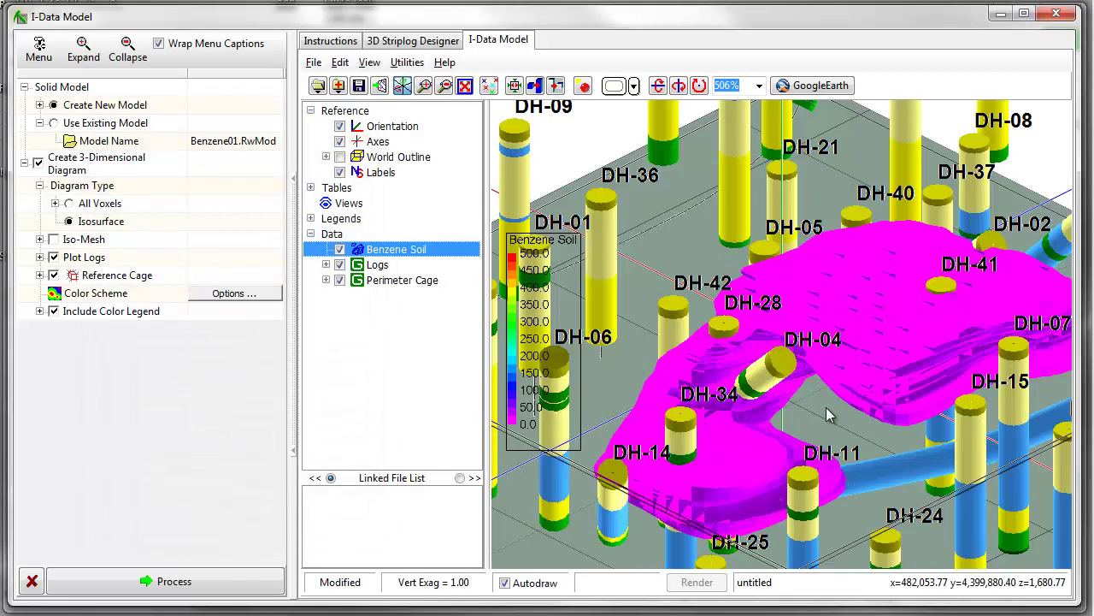
scroll(827, 417, down, 5)
drag(828, 417, 902, 476)
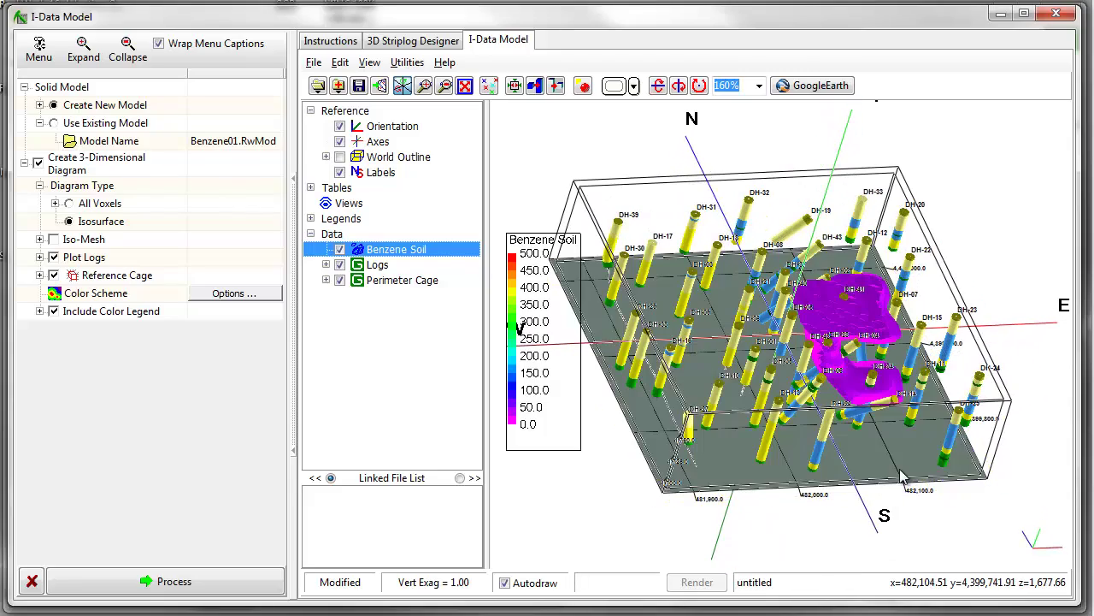
click(315, 64)
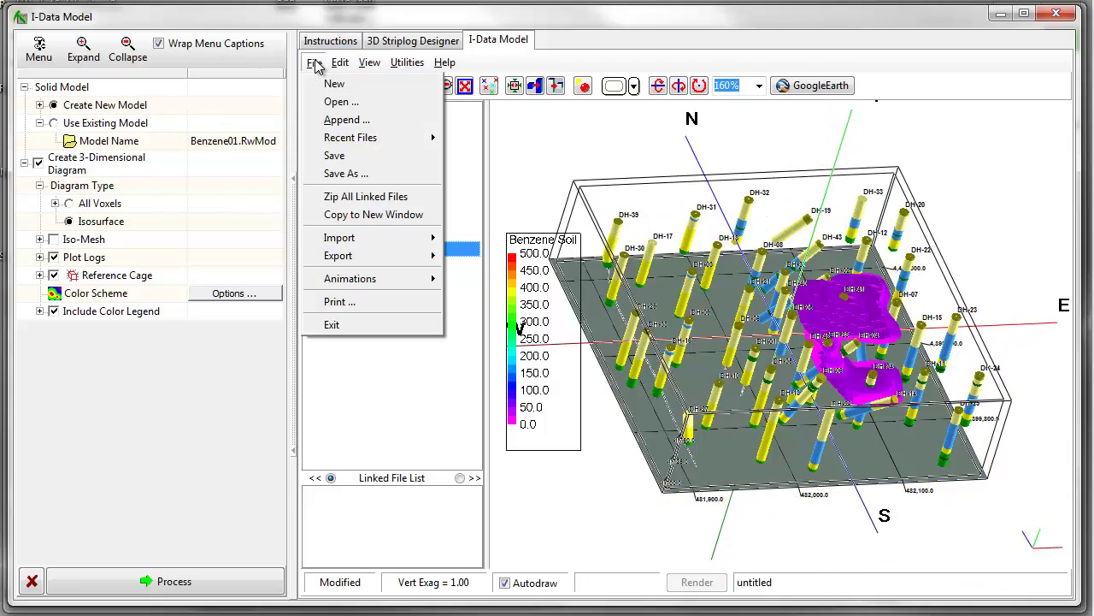
Save the diagram under the new name plume and striplogs.Rw3D.
click(346, 174)
text(plume and striplogs)
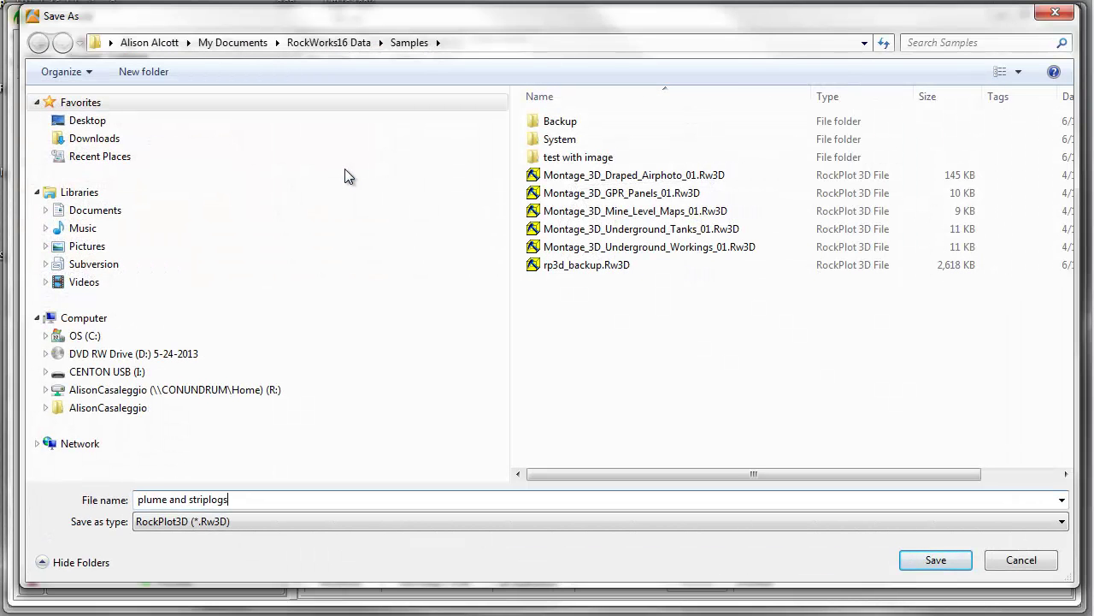
key(Return)
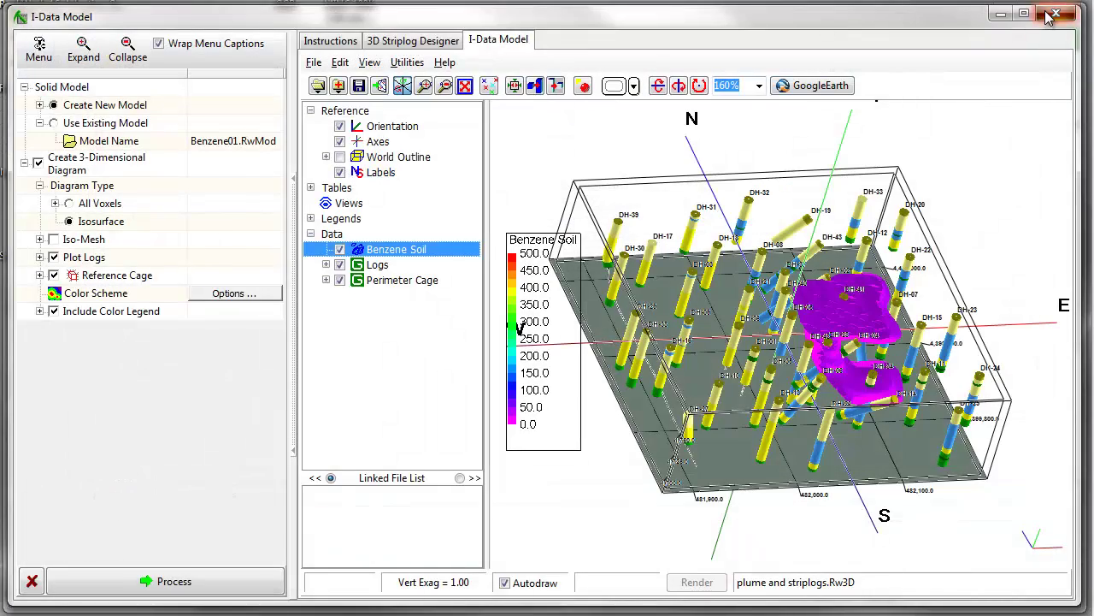
Close the model window and locate plume and striplogs.Rw3D under the project's 3-D Diagrams.
click(1056, 13)
click(33, 144)
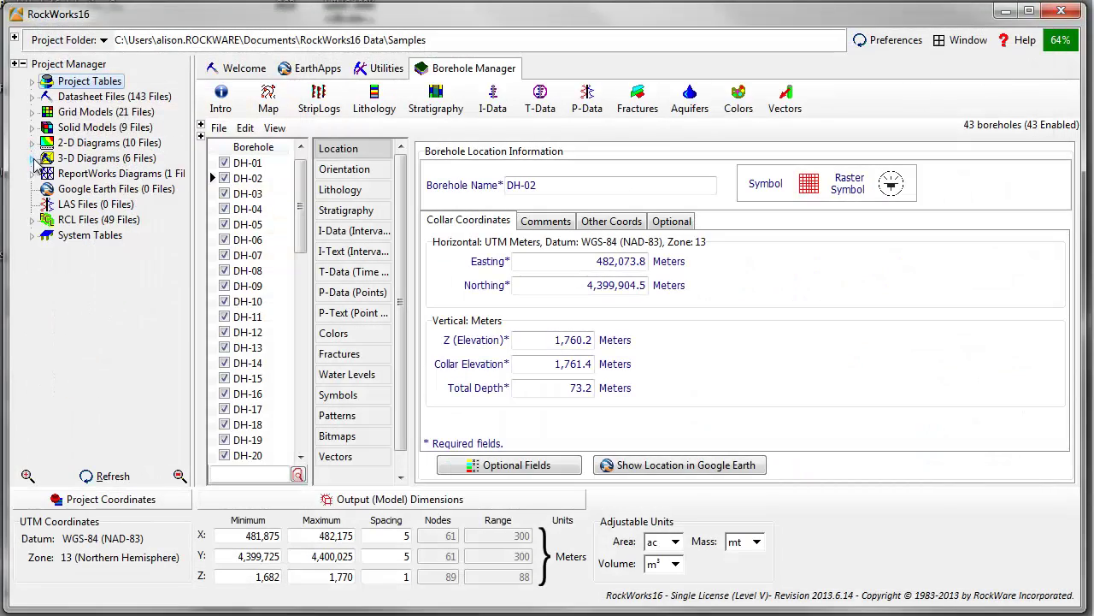
click(33, 158)
mouse_move(102, 253)
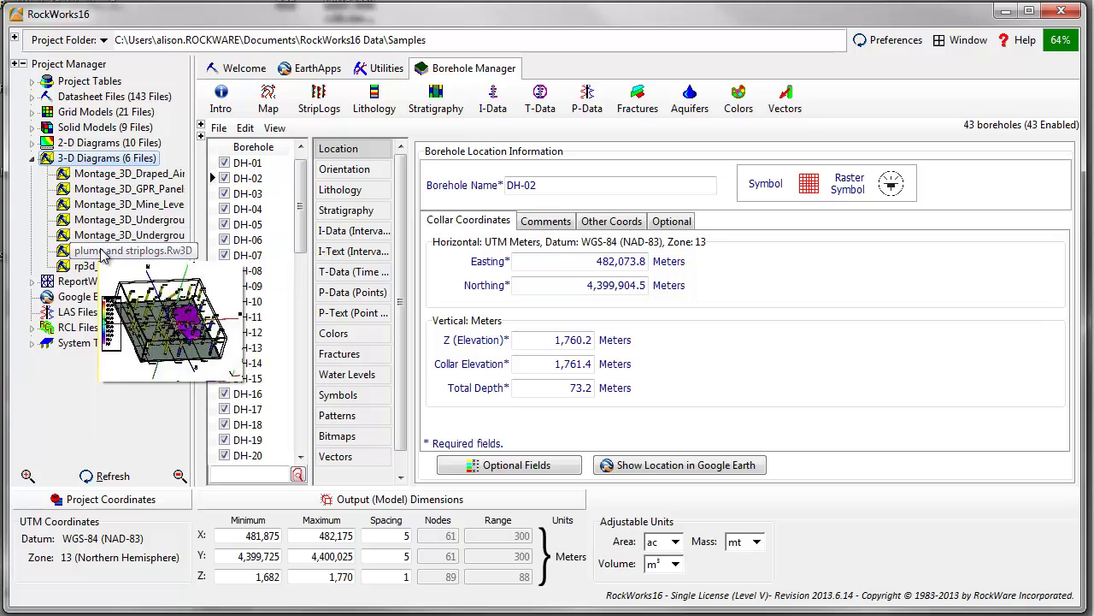